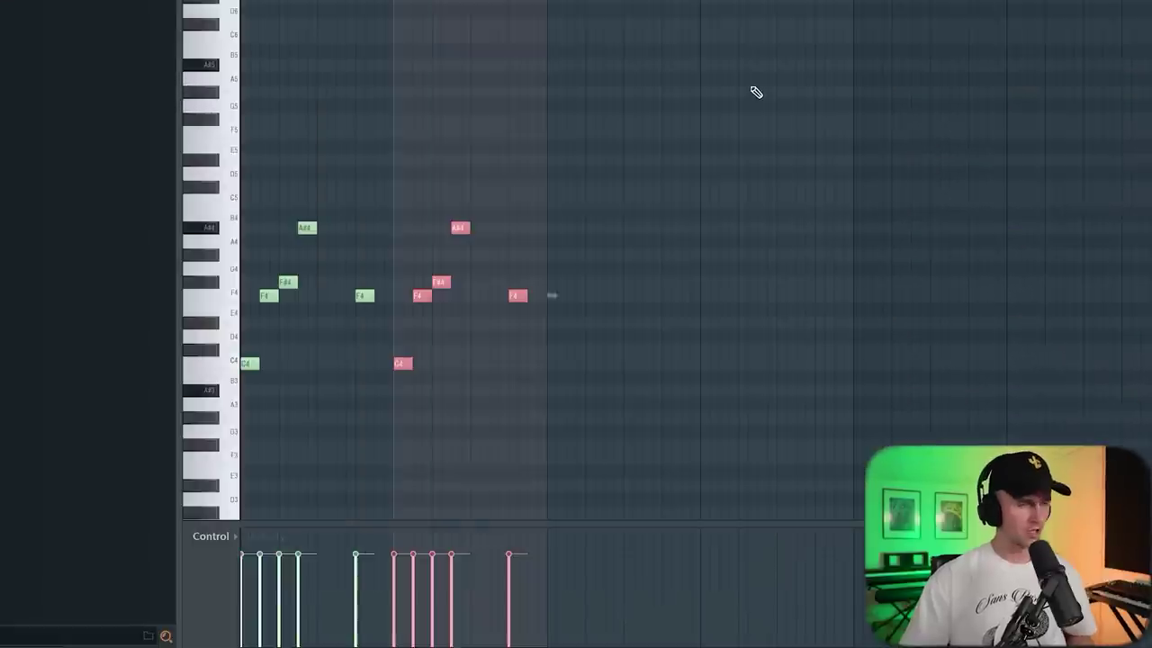
# Step: Repeat the selected melody phrase twice in the piano roll and close the ElectraX window
pyautogui.hotkey('ctrl', 'b')
pyautogui.hotkey('ctrl', 'b')
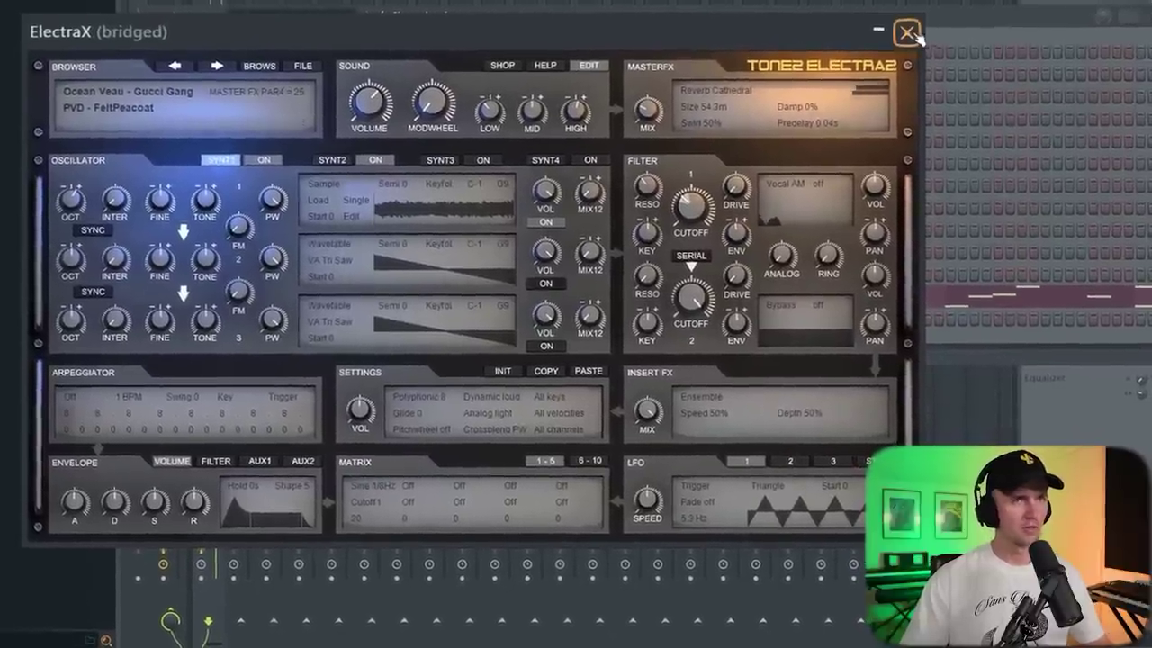
pyautogui.click(901, 37)
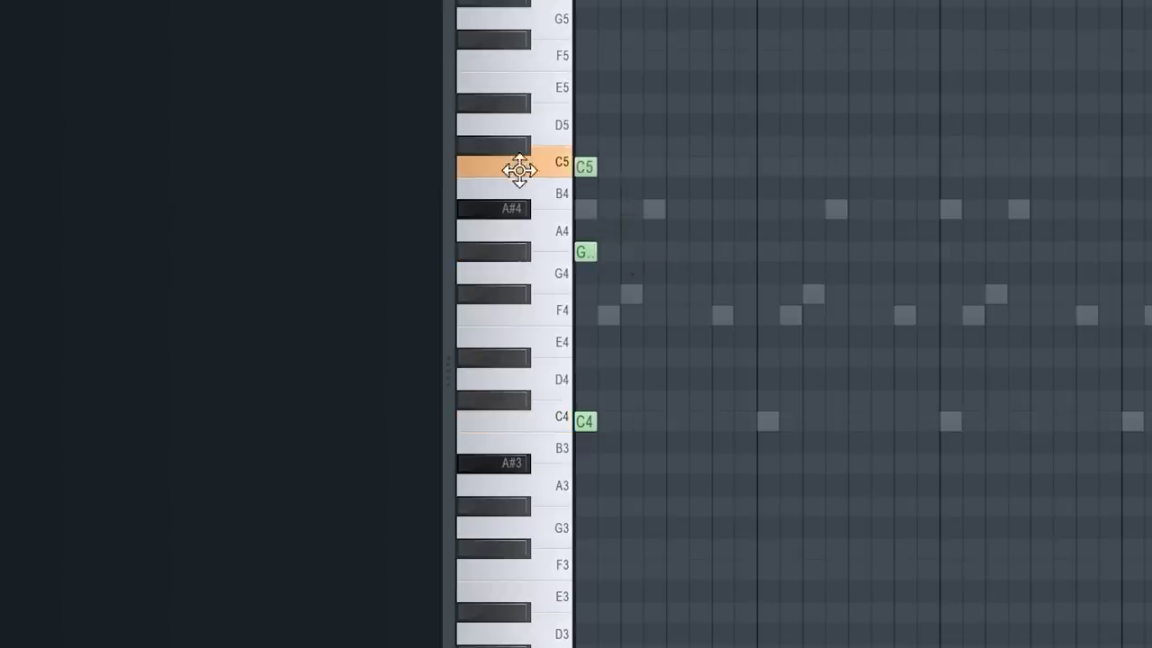
# Step: Lengthen the C4, G#4 and C5 notes into a sustained chord and duplicate it after itself
pyautogui.moveTo(596, 167); pyautogui.dragTo(940, 166)
pyautogui.moveTo(985, 72); pyautogui.dragTo(686, 206)
pyautogui.hotkey('ctrl', 'b')
pyautogui.moveTo(982, 175); pyautogui.dragTo(849, 139)
pyautogui.hotkey('ctrl', 'd')
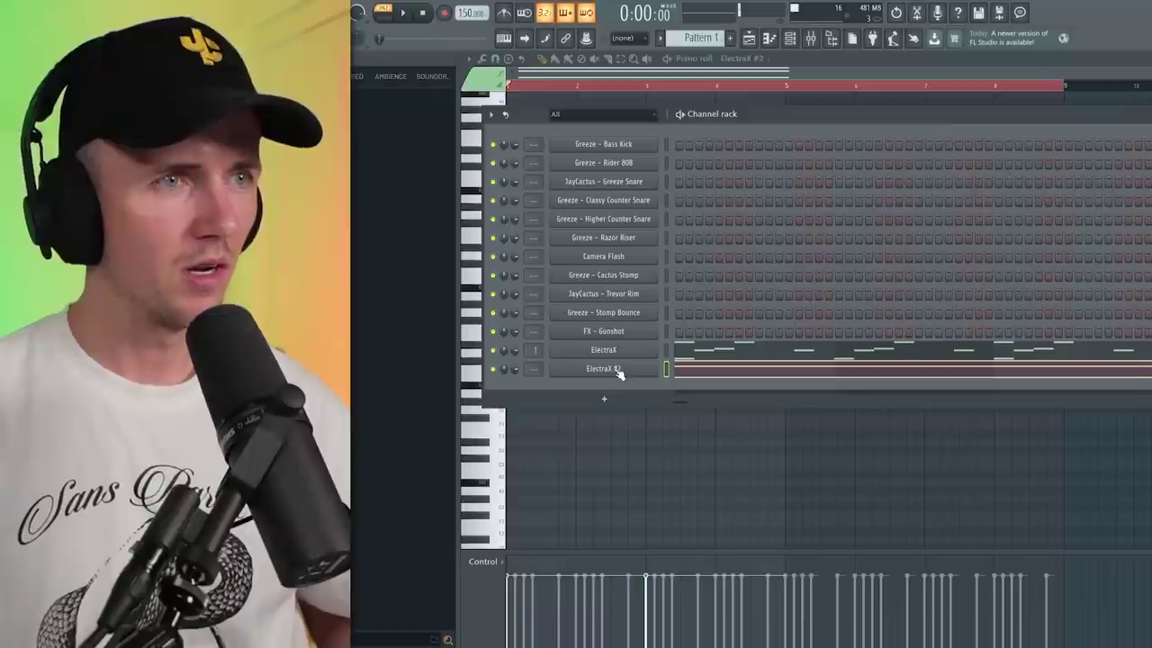
# Step: Duplicate the sustained ElectraX #2 chords into bars 5 to 8 and raise their top notes to C#5
pyautogui.click(618, 373)
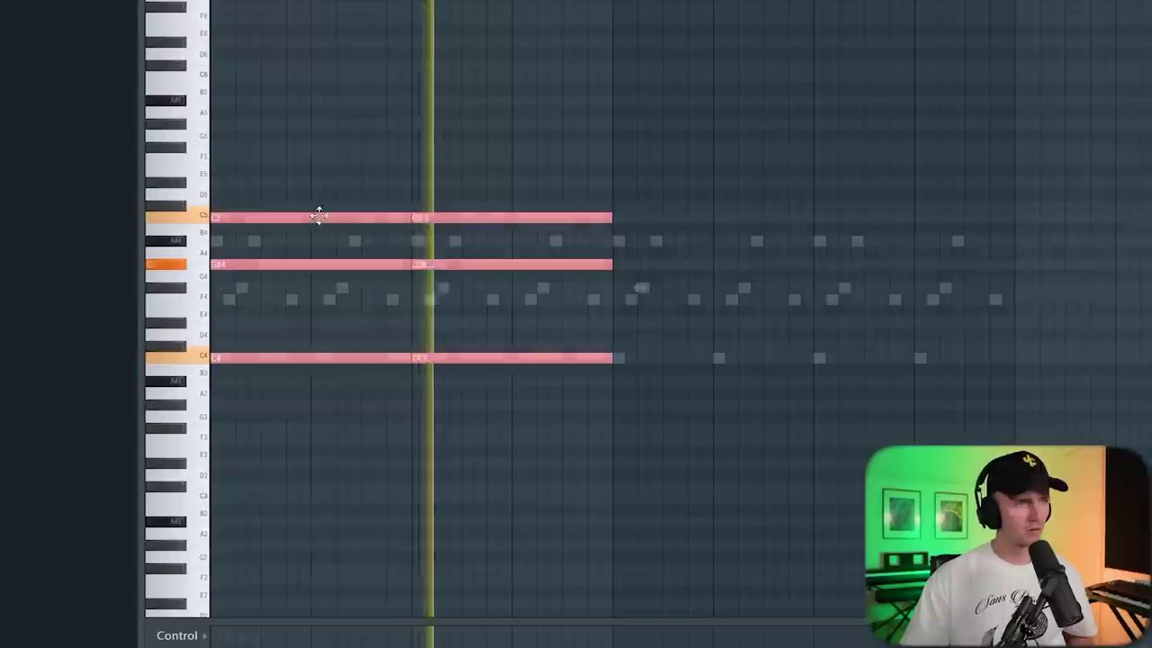
pyautogui.moveTo(316, 213); pyautogui.dragTo(660, 203)
pyautogui.hotkey('ctrl', 'd')
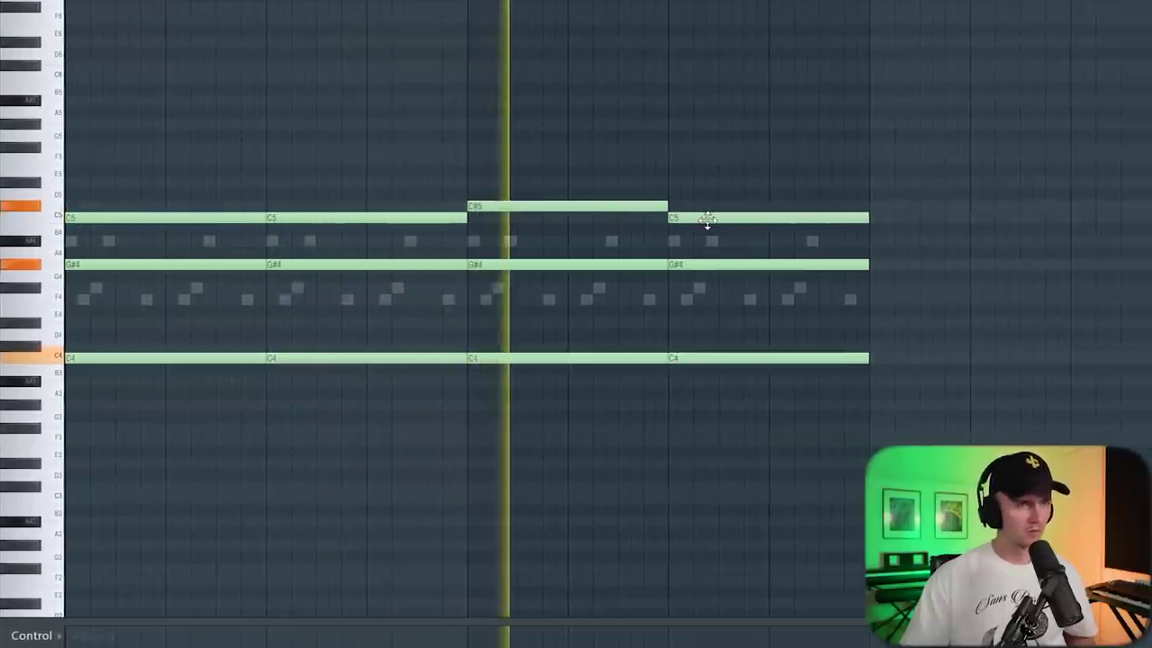
pyautogui.moveTo(728, 220); pyautogui.dragTo(729, 206)
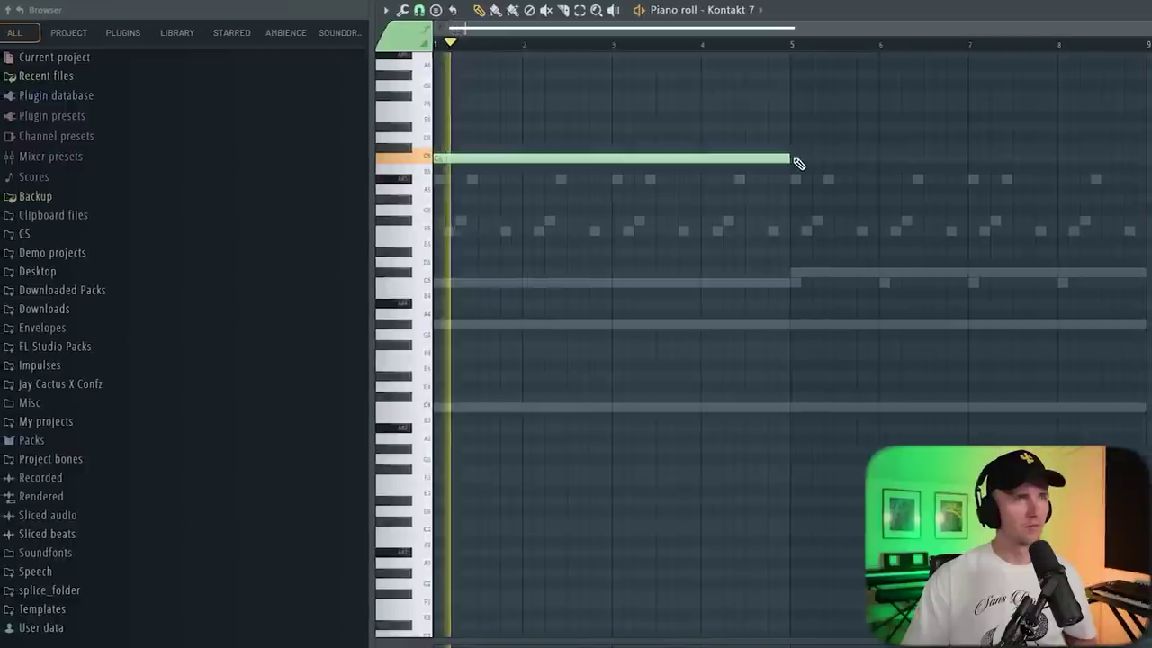
# Step: Add a second four-bar C6 note at bar 5 for Kontakt 7 and clone the Kontakt 7 channel
pyautogui.click(795, 161)
pyautogui.press('F6')
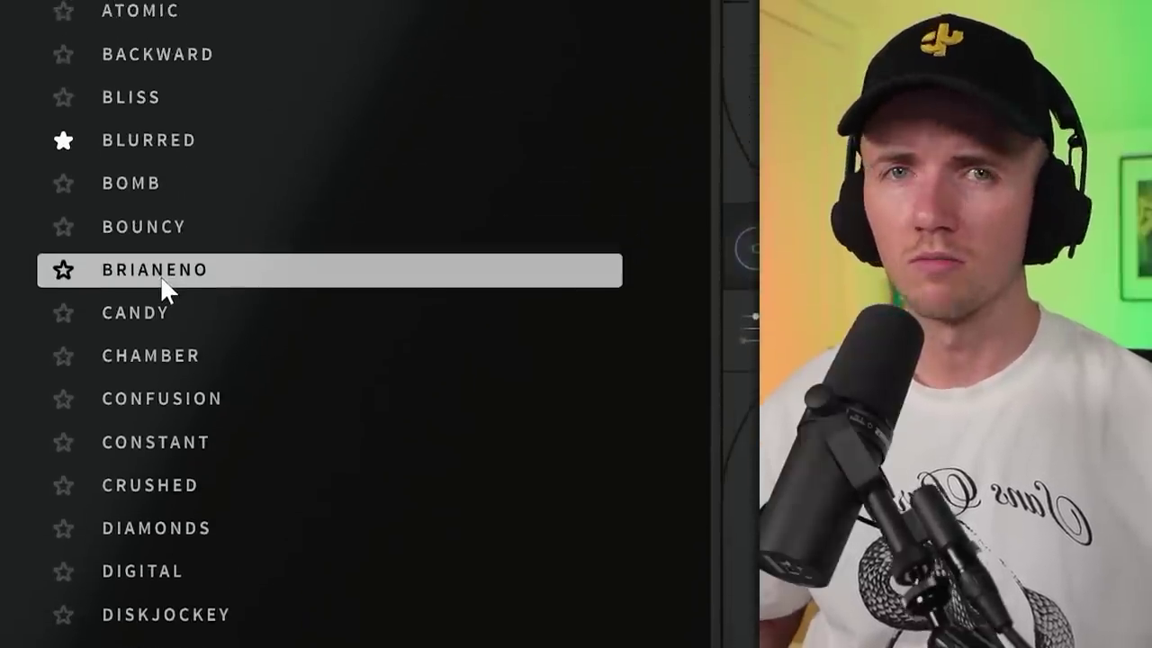
pyautogui.click(63, 241)
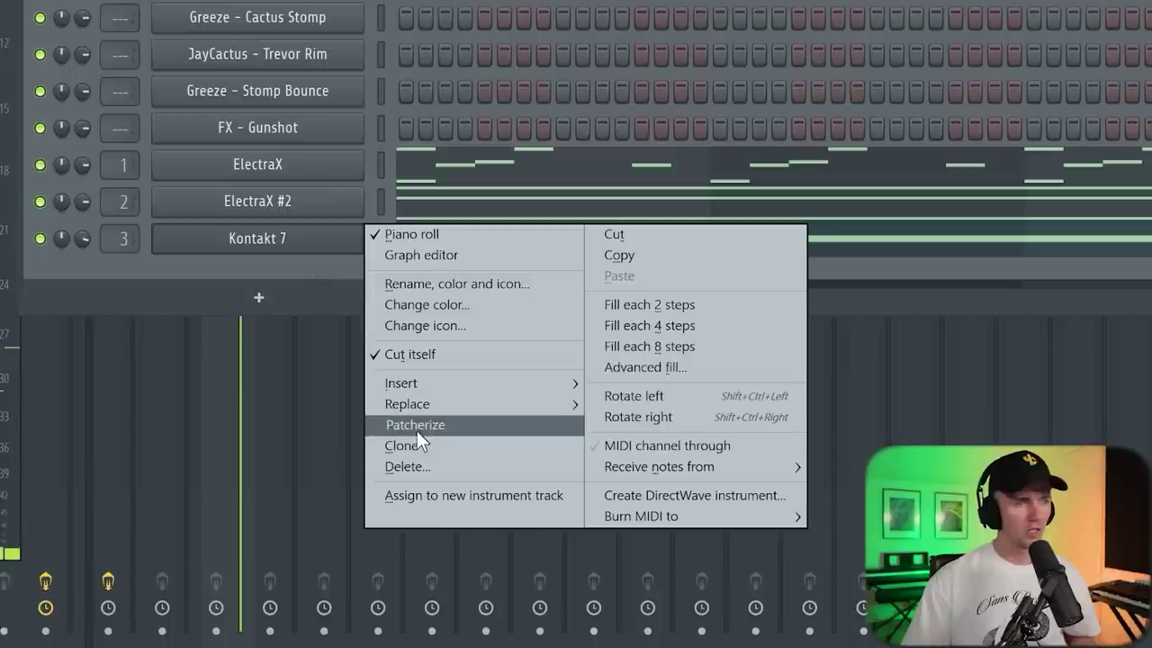
pyautogui.click(419, 445)
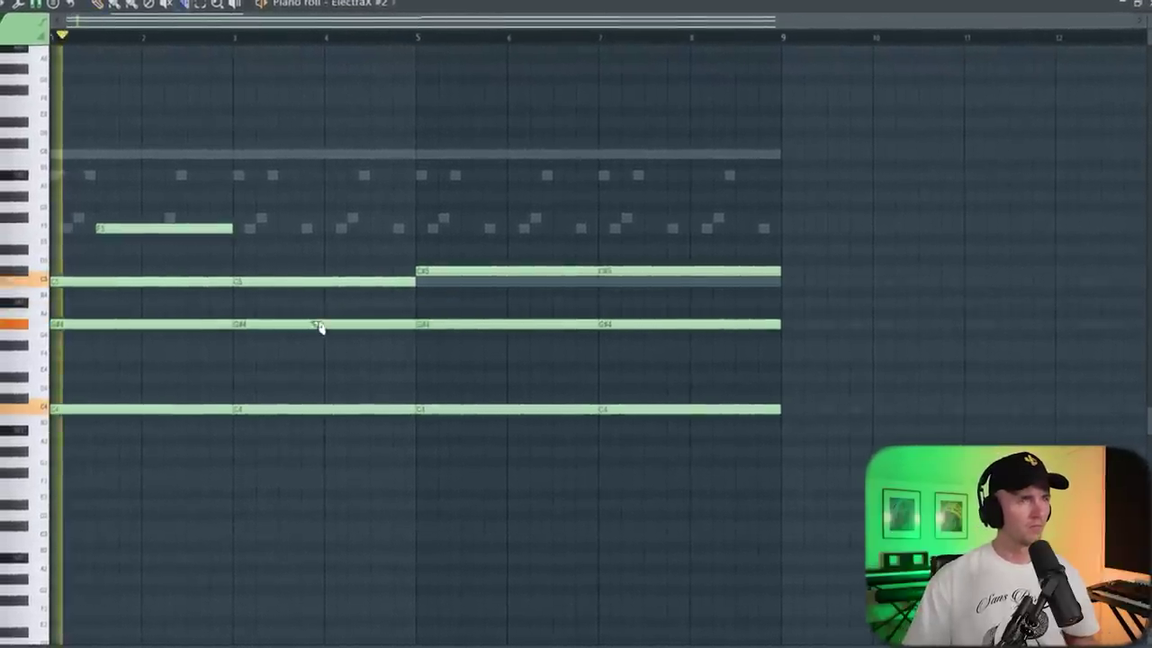
# Step: Play back the ElectraX #2 chord progression and clone its channel
pyautogui.press('space')
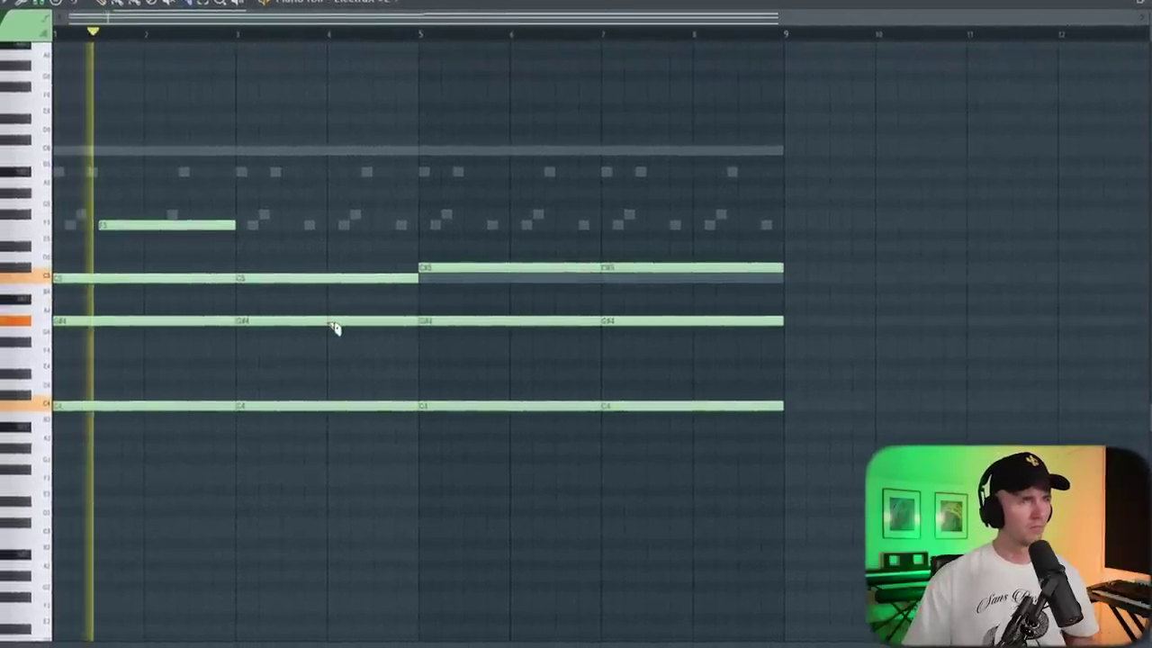
pyautogui.click(334, 324)
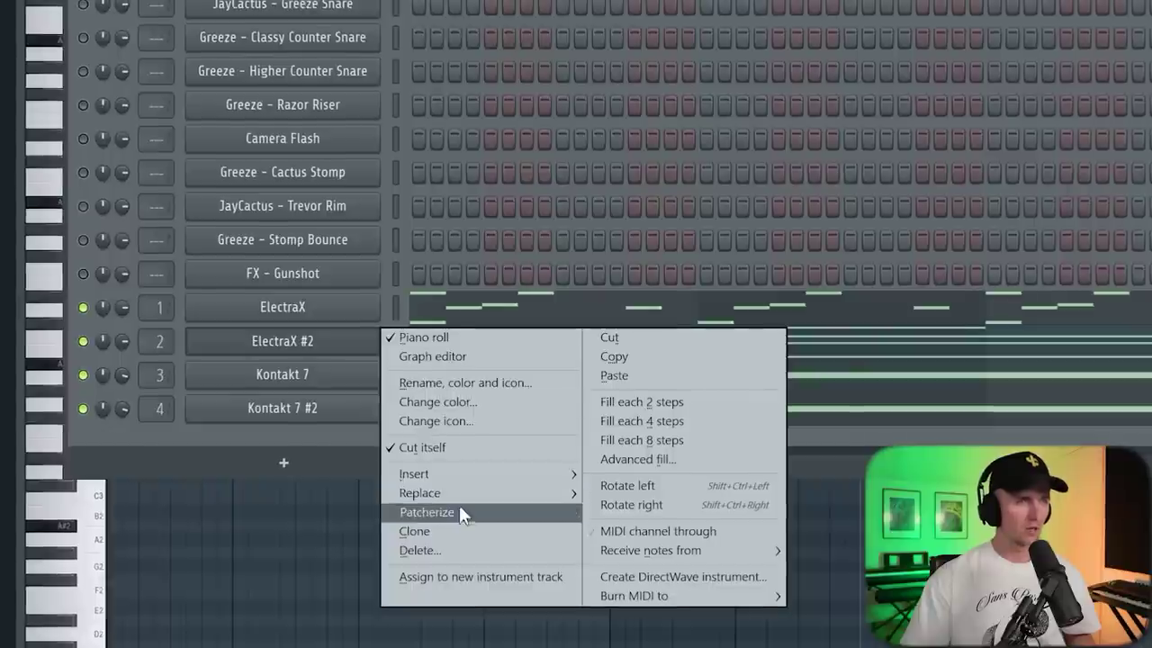
pyautogui.click(450, 532)
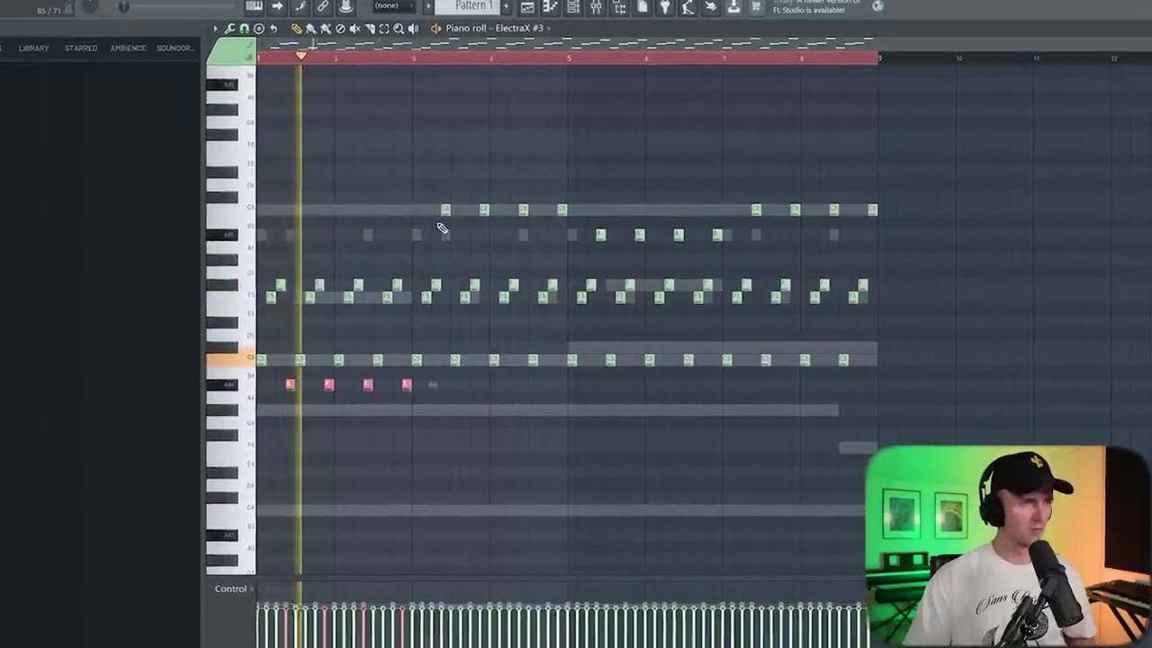
# Step: Select the arpeggio notes in the second half of the ElectraX #3 pattern
pyautogui.moveTo(999, 196); pyautogui.dragTo(562, 434)
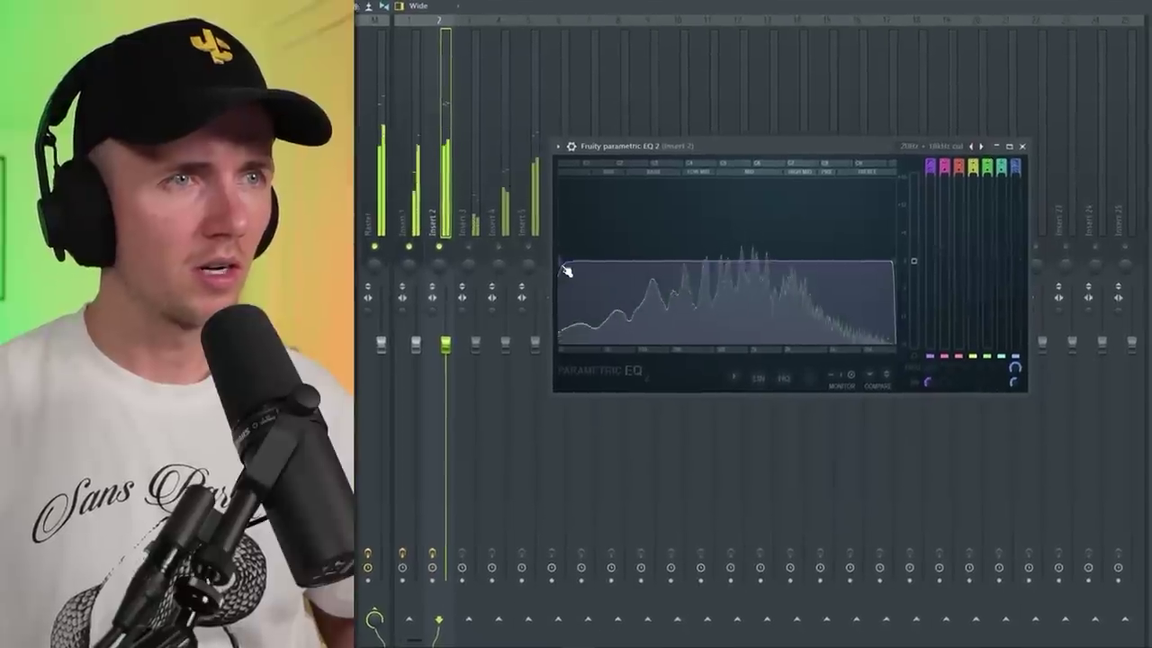
# Step: Cut the lows and highs of Insert 2 with Fruity Parametric EQ 2 and lower the track's volume
pyautogui.moveTo(615, 263); pyautogui.dragTo(632, 263)
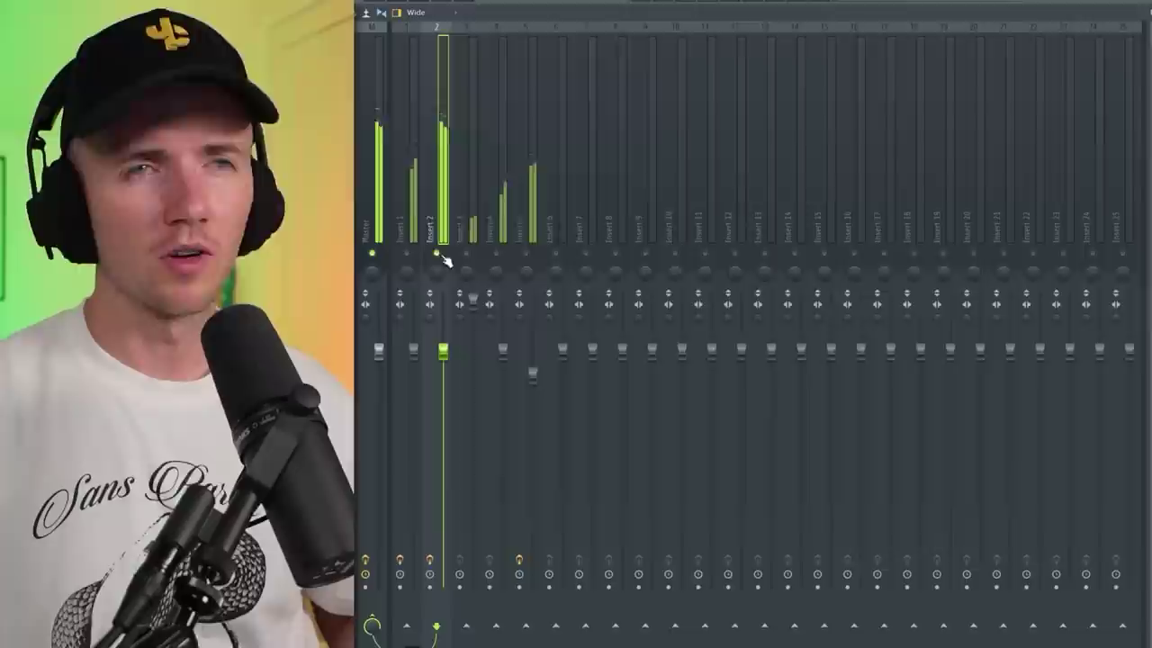
pyautogui.rightClick(442, 255)
pyautogui.press('Escape')
pyautogui.moveTo(447, 350); pyautogui.dragTo(447, 467)
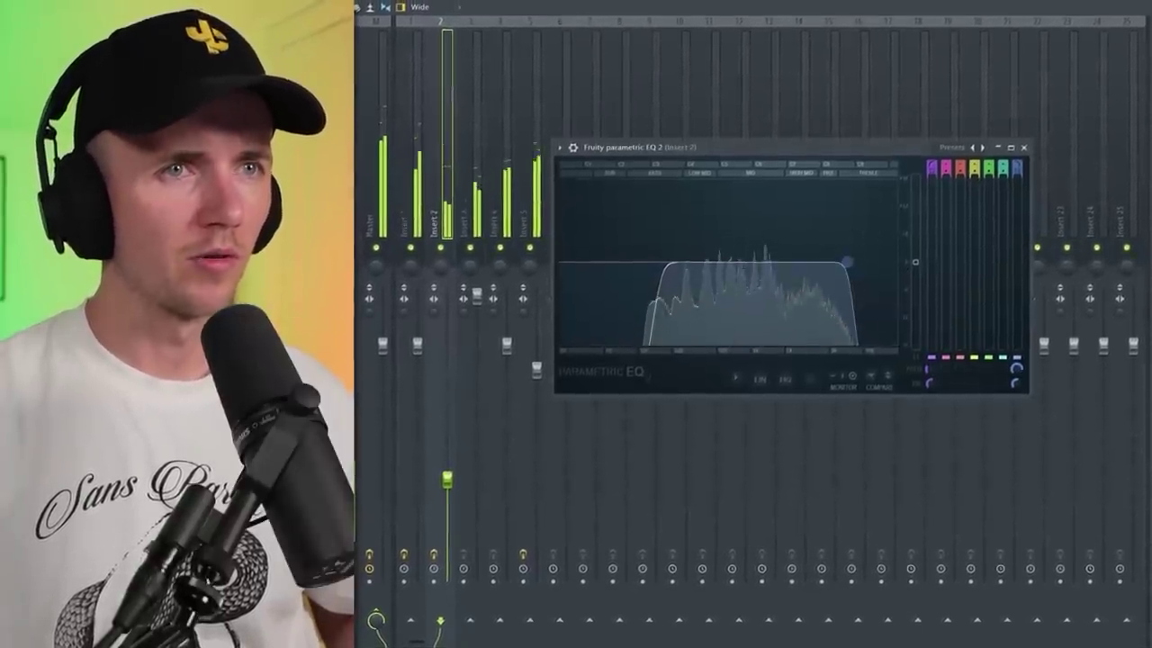
pyautogui.moveTo(445, 481); pyautogui.dragTo(444, 466)
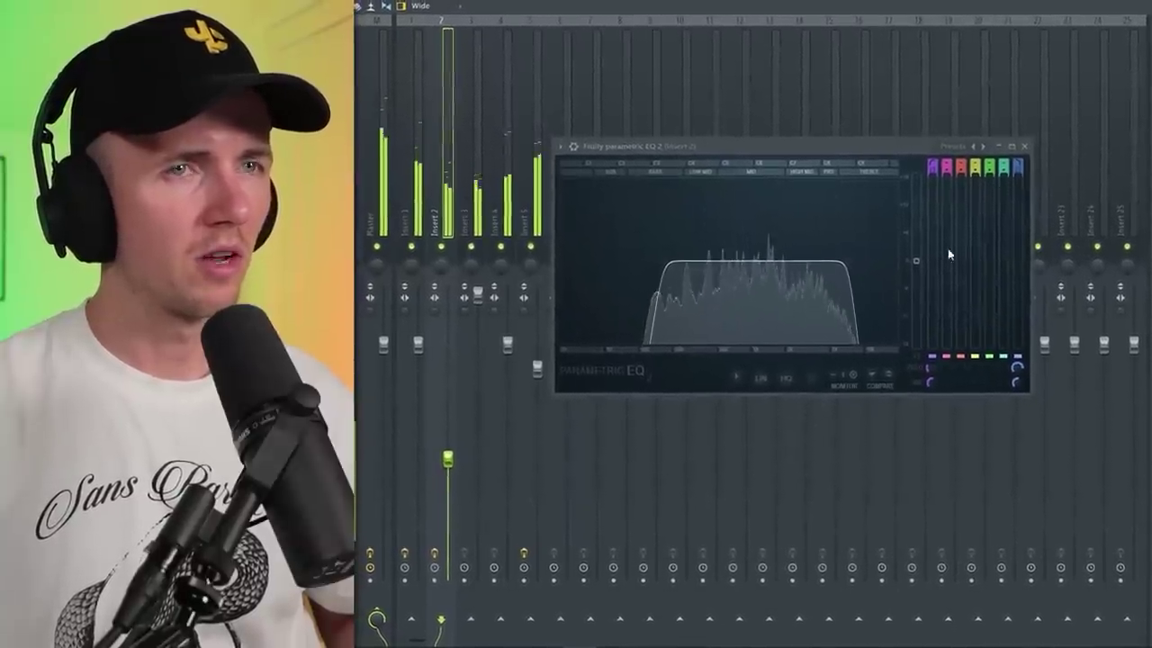
pyautogui.click(1026, 151)
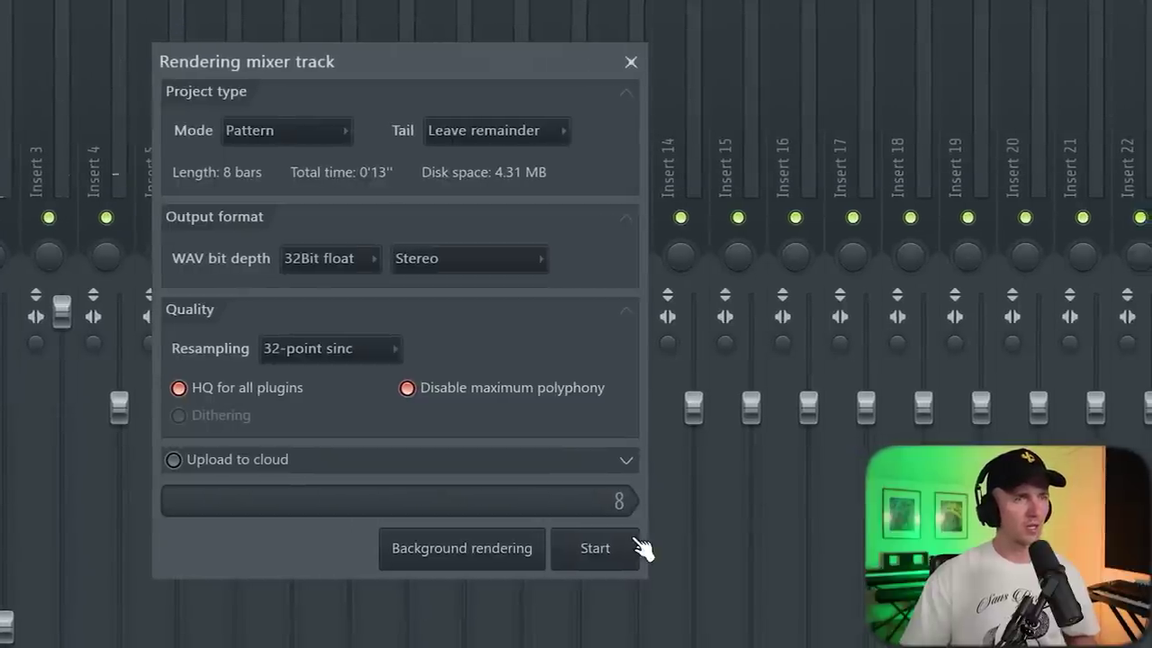
# Step: Render the master mixer track in Pattern mode as 32Bit float stereo and close the resulting audio clip's settings
pyautogui.click(619, 548)
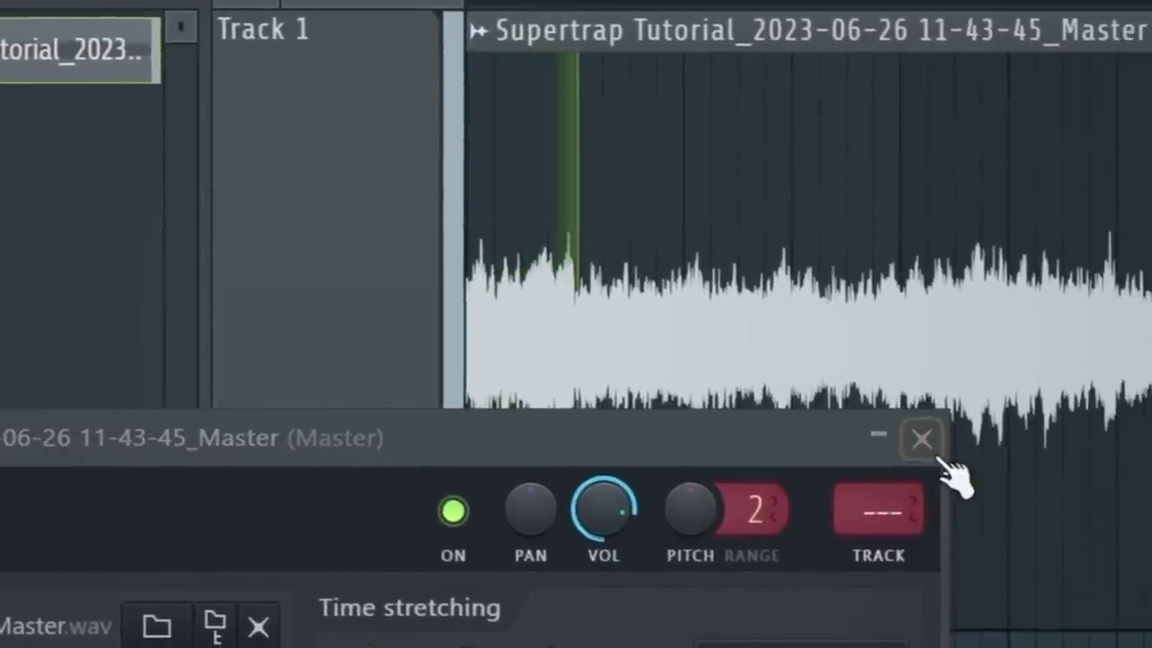
pyautogui.click(927, 440)
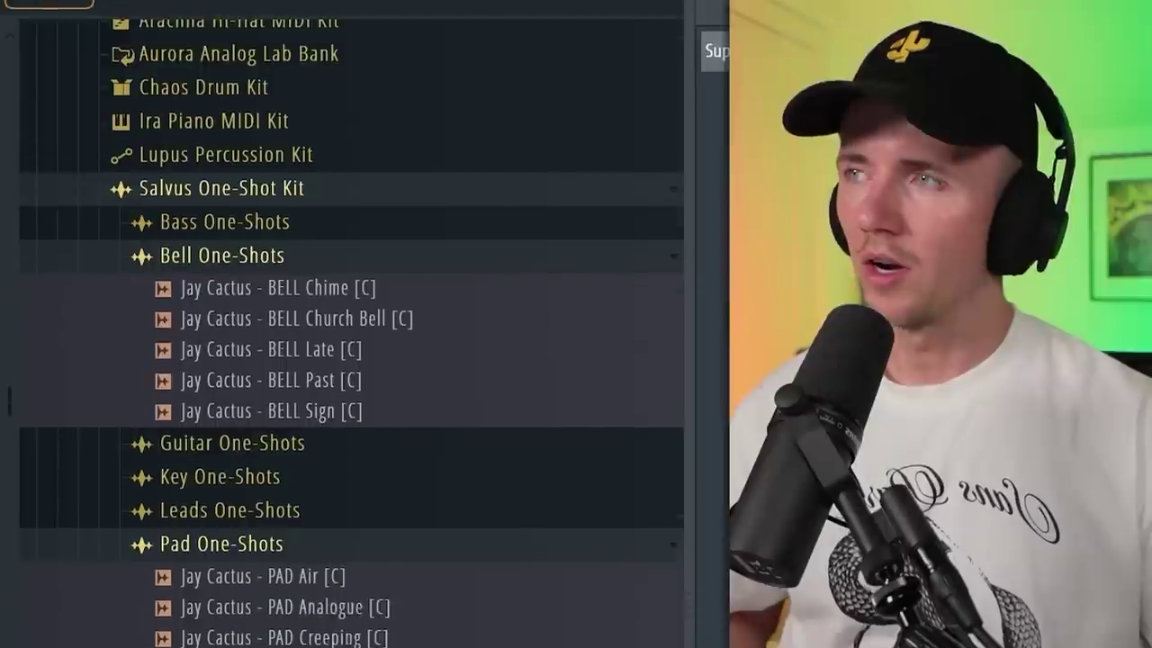
# Step: Browse the Salvus One-Shot Kit, set the piano roll snap to 1/3 beat and start playback
pyautogui.scroll(-5, 296, 612)
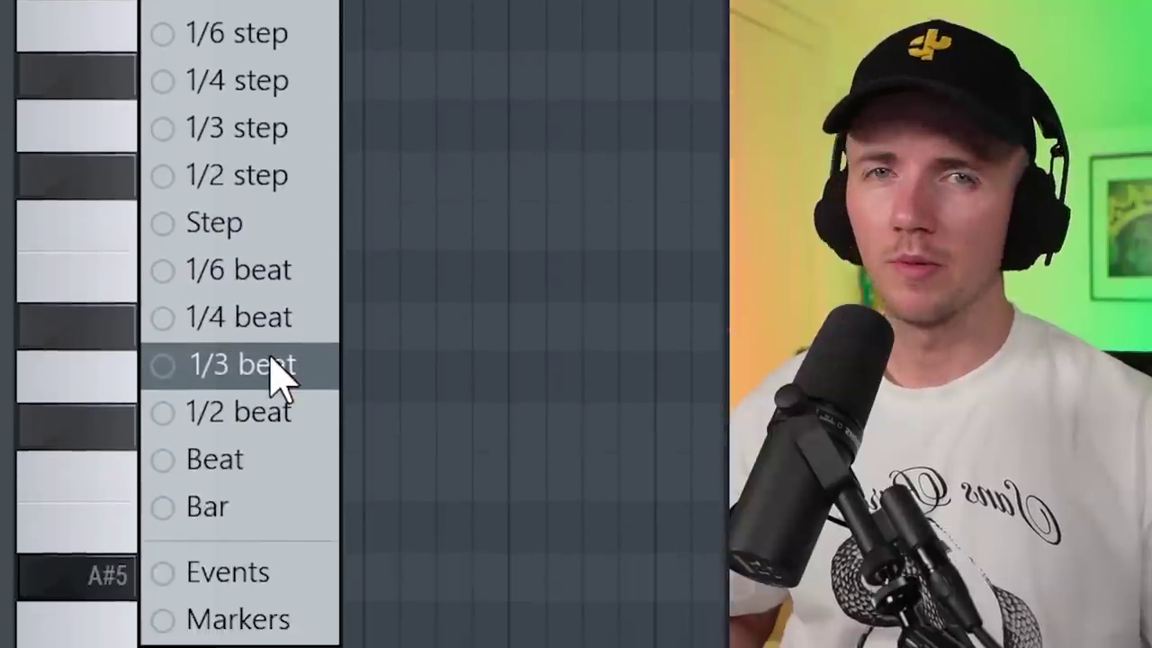
pyautogui.click(279, 371)
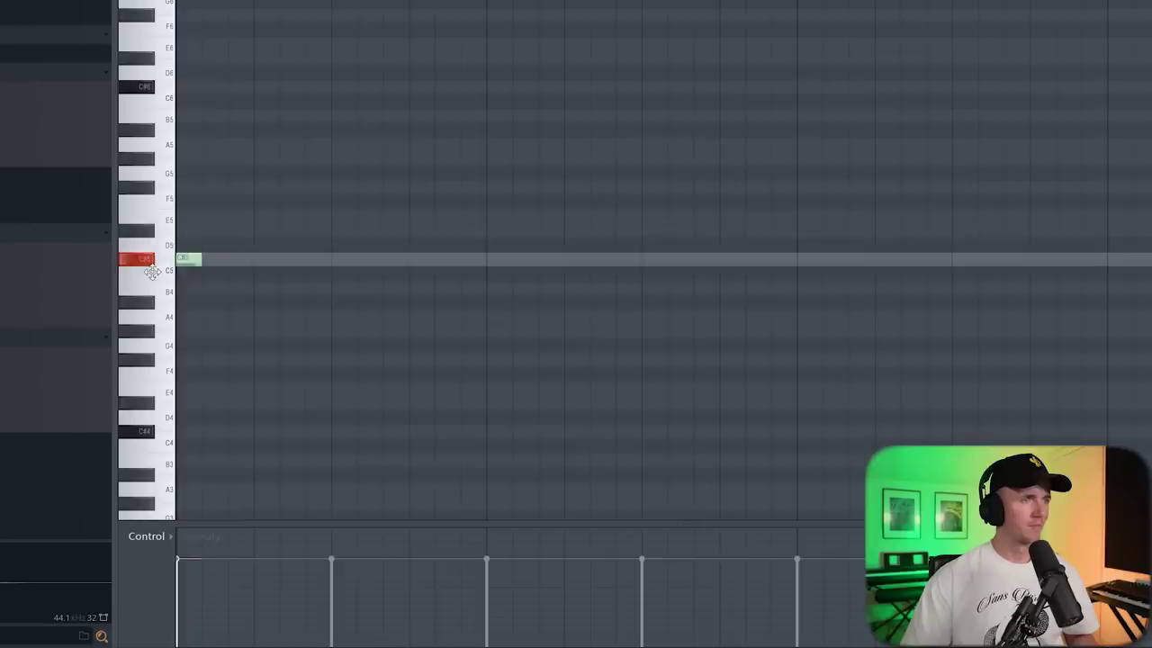
pyautogui.press('space')
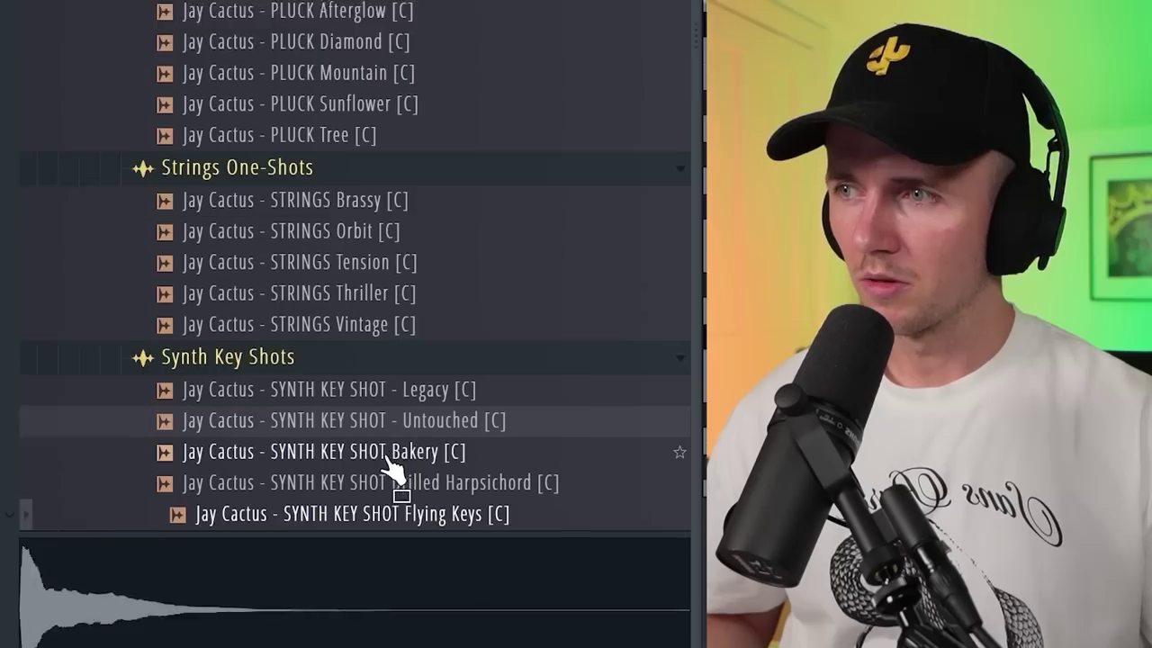
# Step: Pick the Jay Cactus - SYNTH KEY SHOT Bakery [C] sample and raise the ValhallaVintageVerb mix on Insert 8
pyautogui.click(486, 450)
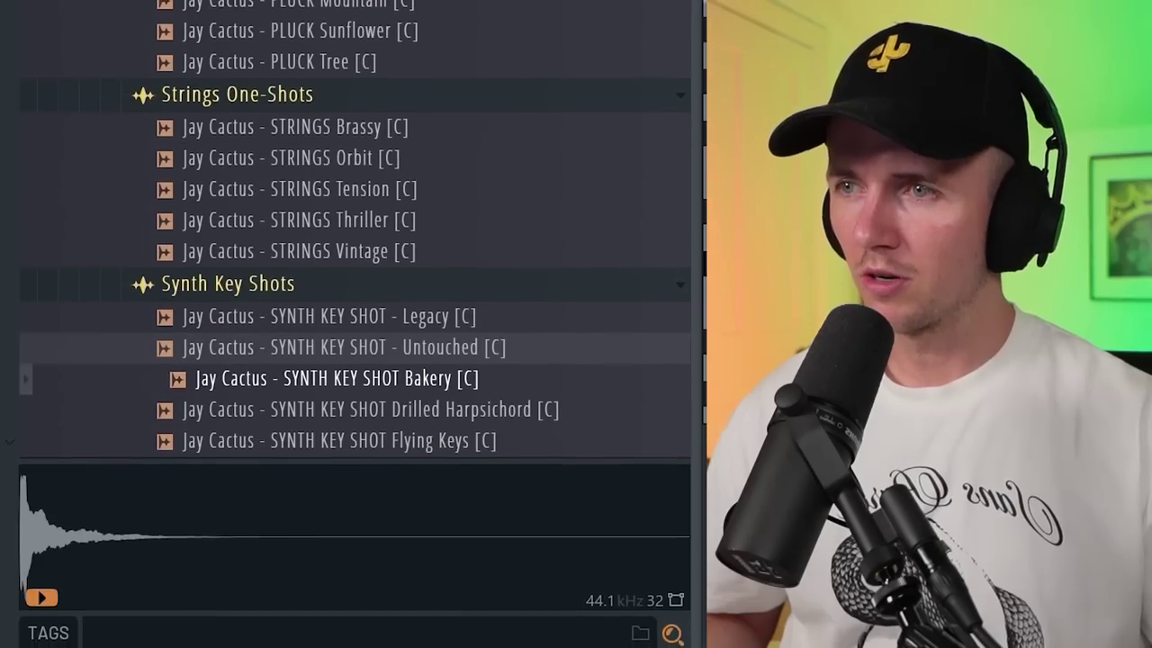
pyautogui.click(996, 59)
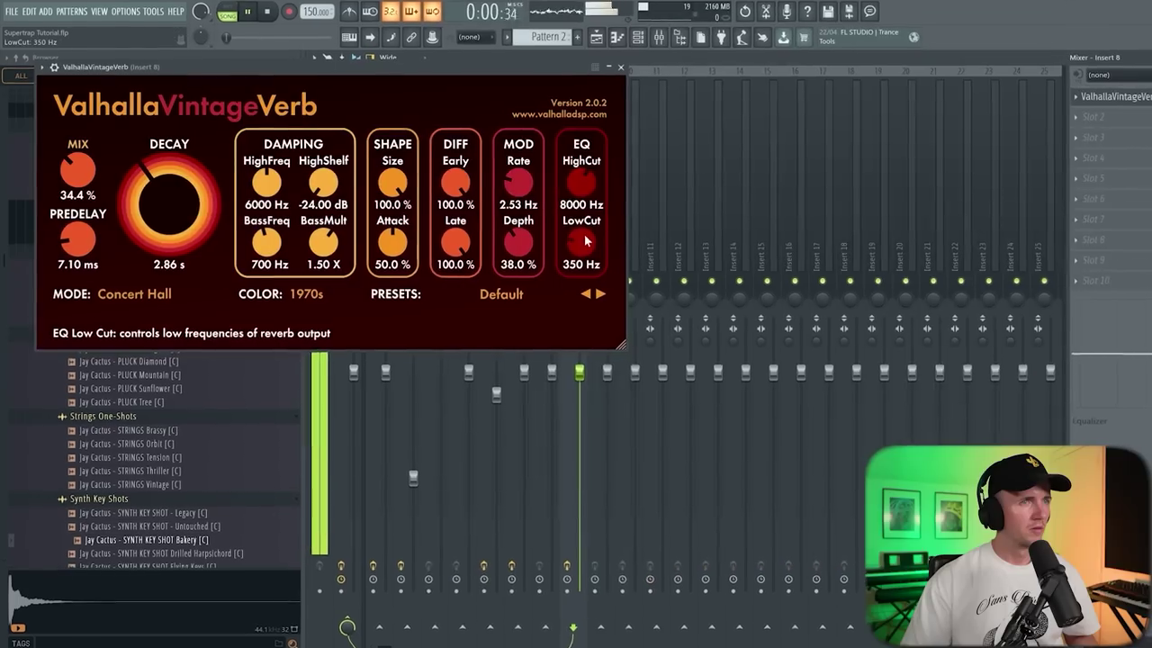
pyautogui.moveTo(87, 180); pyautogui.dragTo(87, 140)
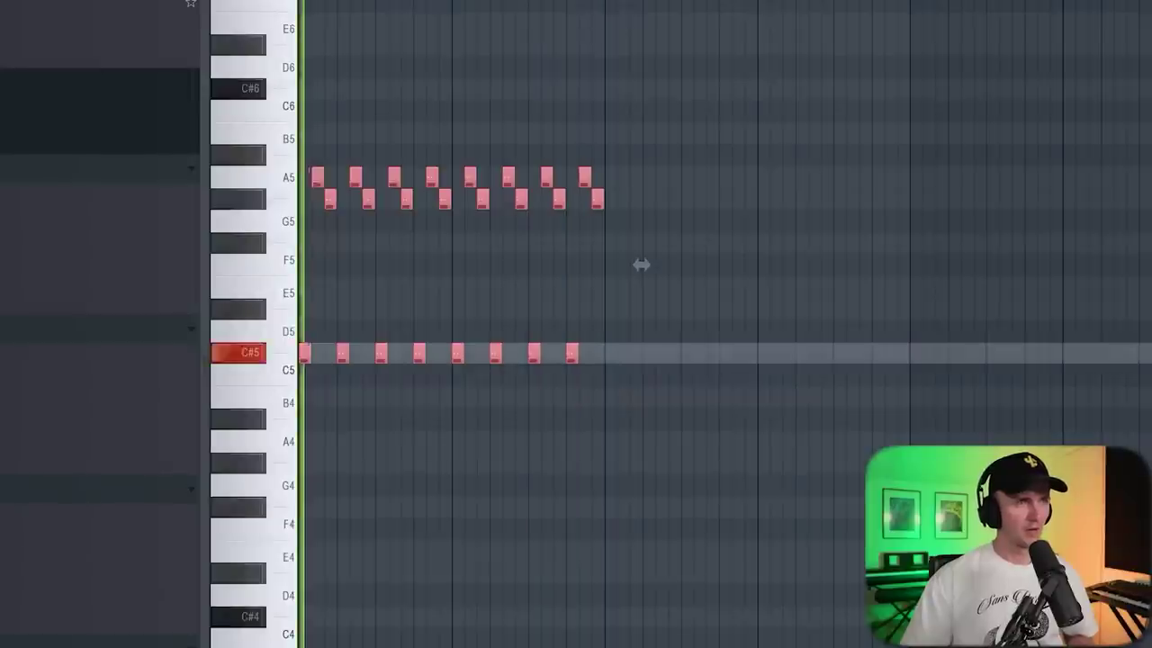
# Step: Close the EffectRack_2 window of Insert 8
pyautogui.scroll(3, 316, 52)
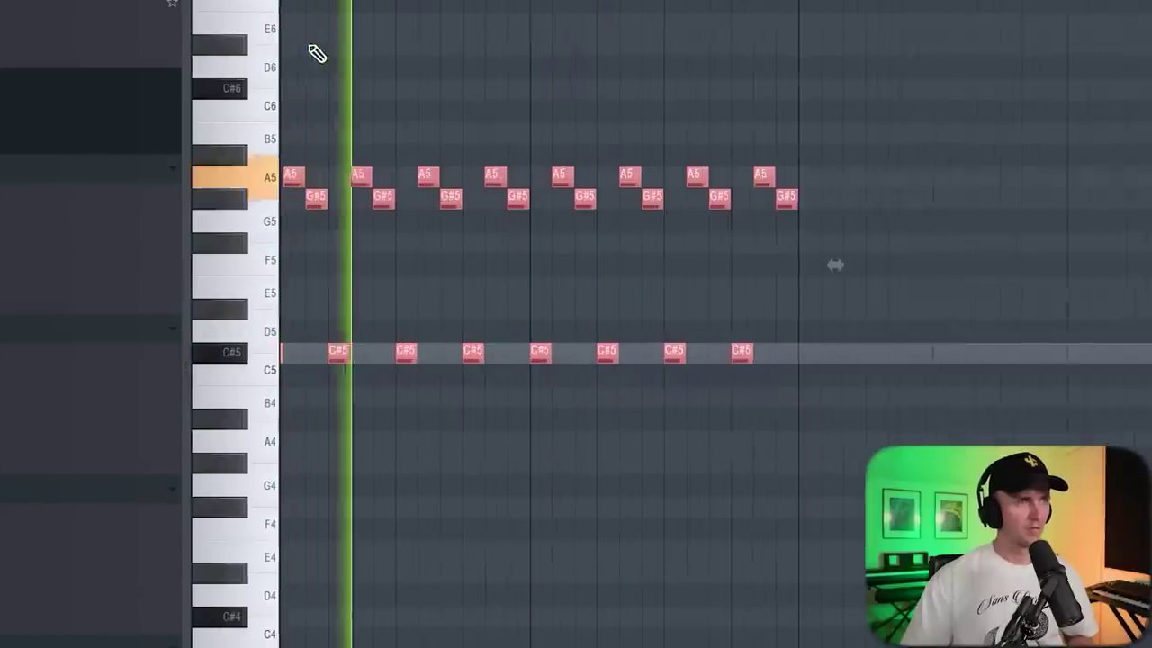
pyautogui.scroll(-2, 463, 18)
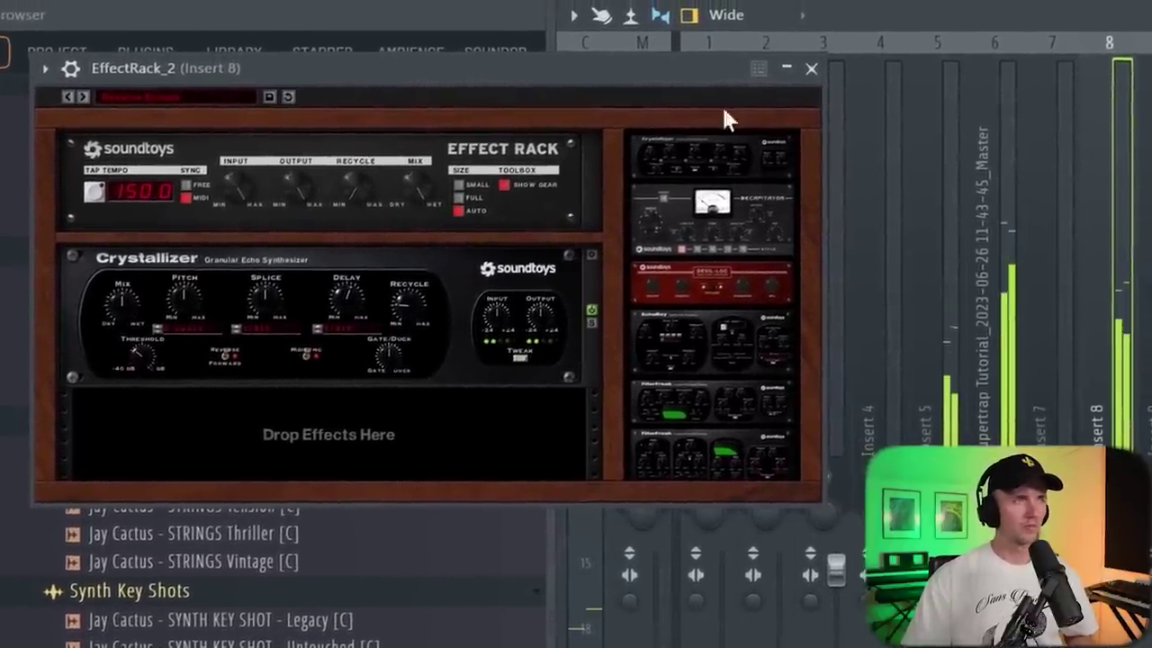
pyautogui.click(817, 65)
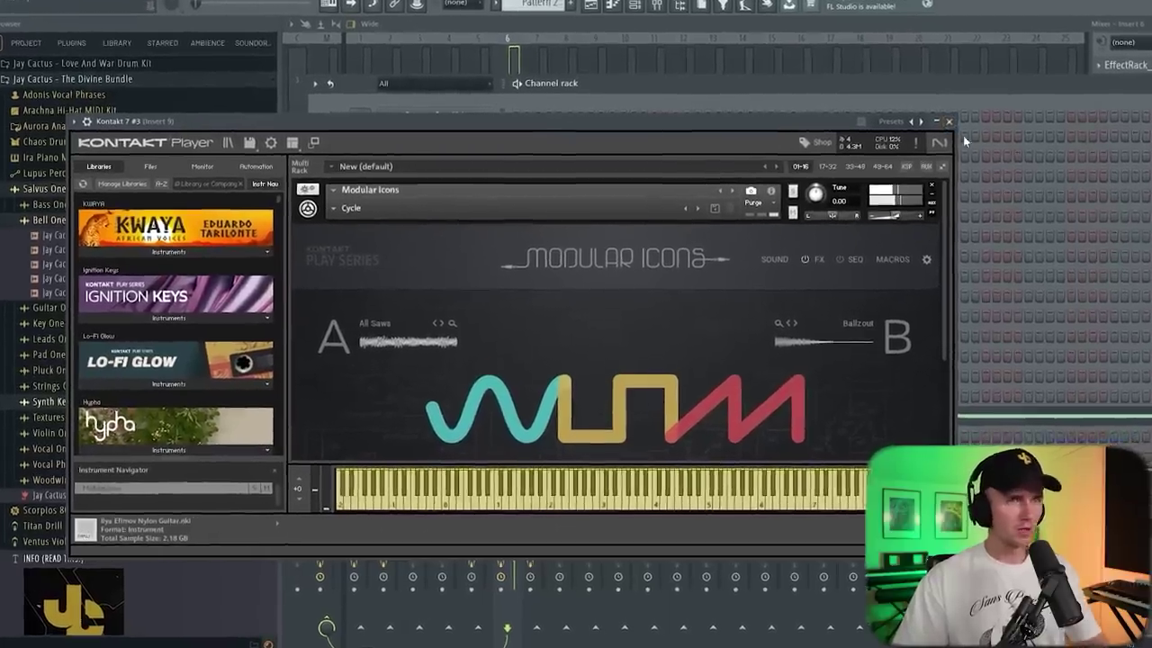
# Step: Close the Kontakt 7 #3 instrument window and select all notes in its piano roll
pyautogui.click(926, 151)
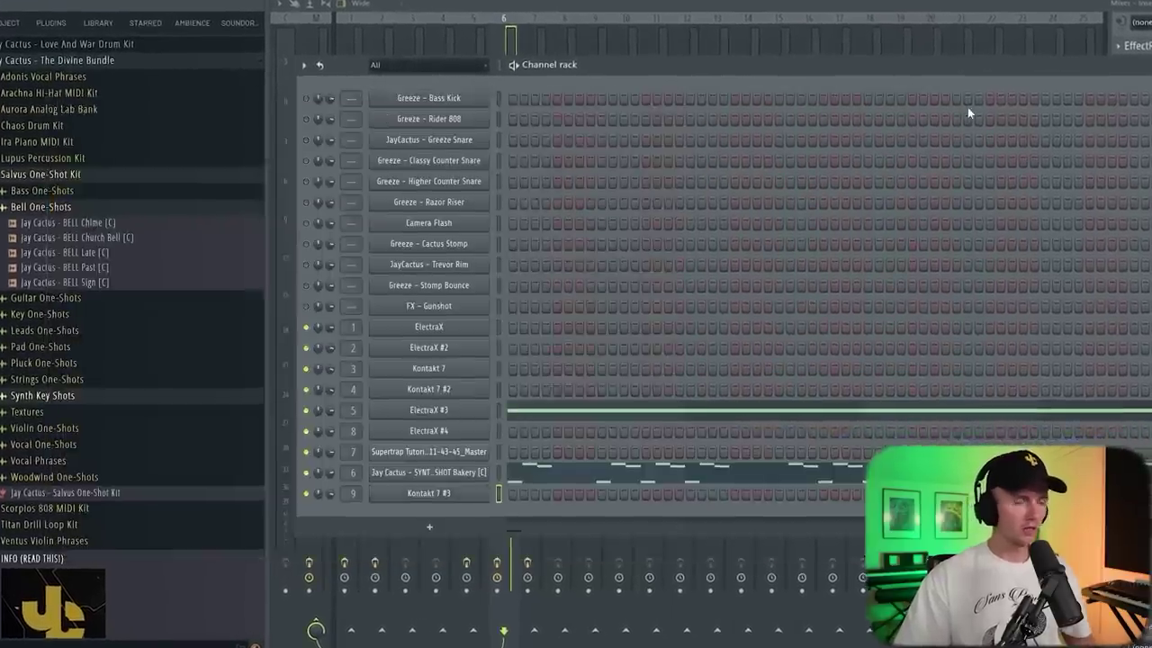
pyautogui.press('F7')
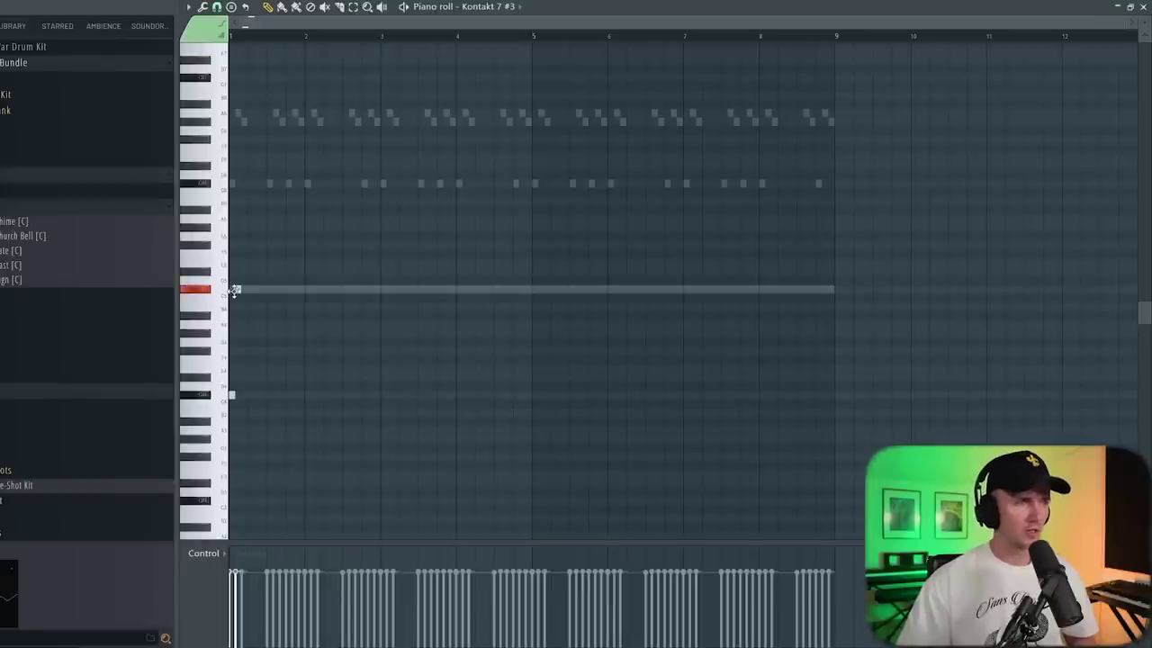
pyautogui.hotkey('ctrl', 'a')
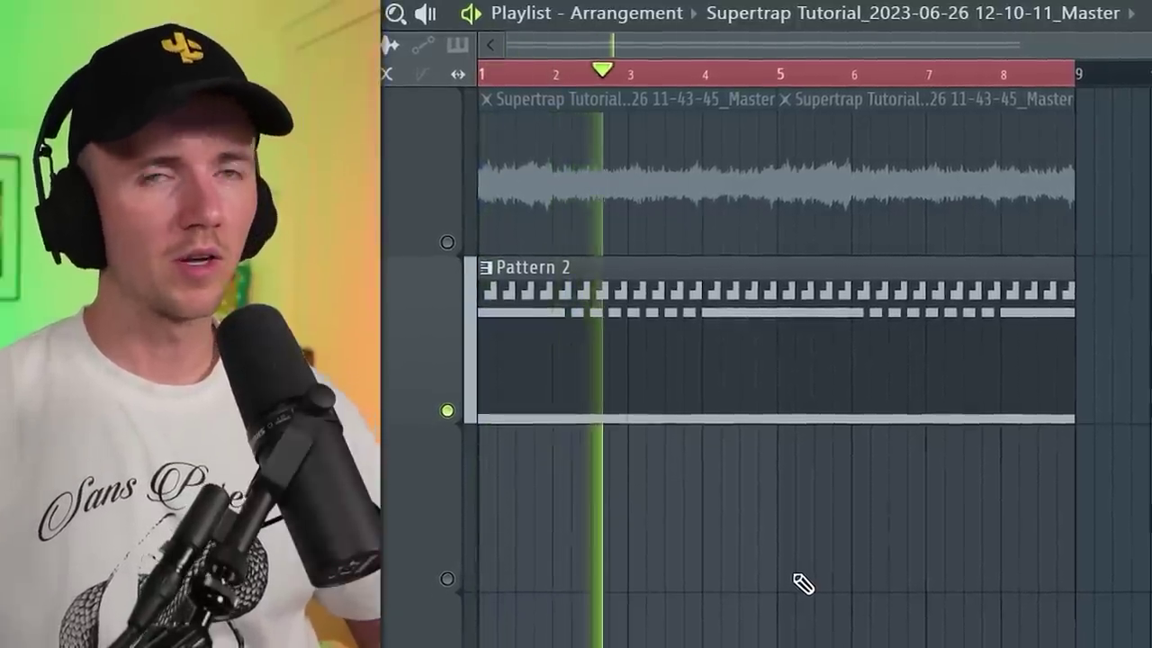
# Step: Unmute playlist Track 1 to hear it together with Pattern 2 and mute it again
pyautogui.click(453, 235)
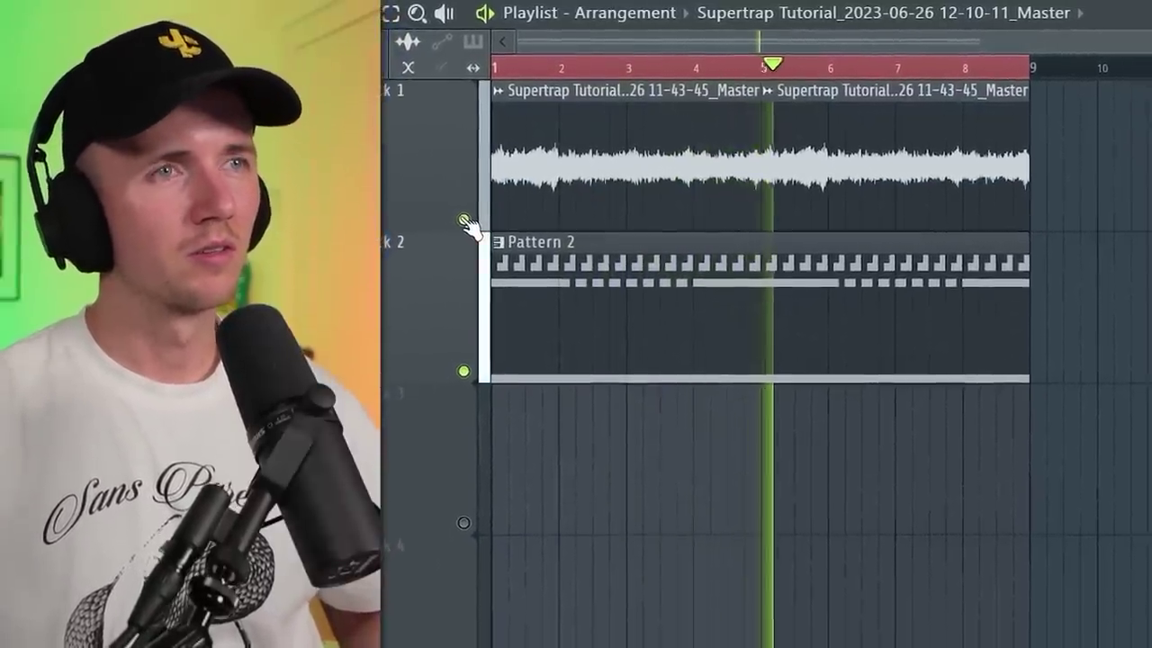
pyautogui.click(466, 217)
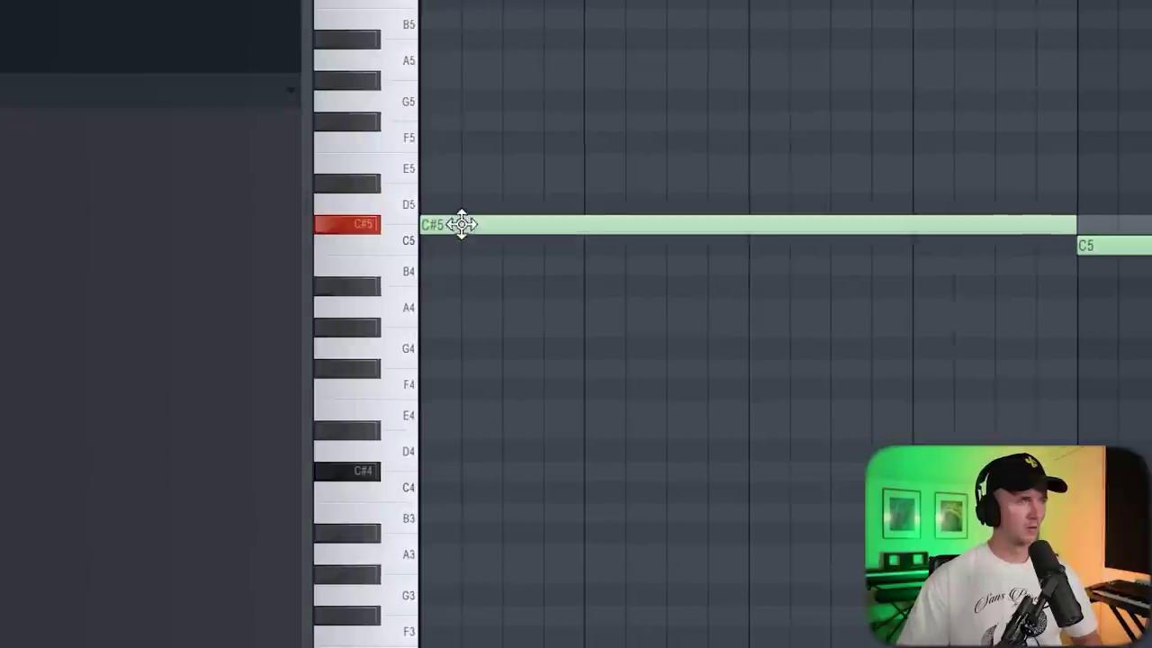
# Step: Move the C5 note that follows the long opening C#5 note to a higher pitch
pyautogui.moveTo(1111, 244); pyautogui.dragTo(1109, 180)
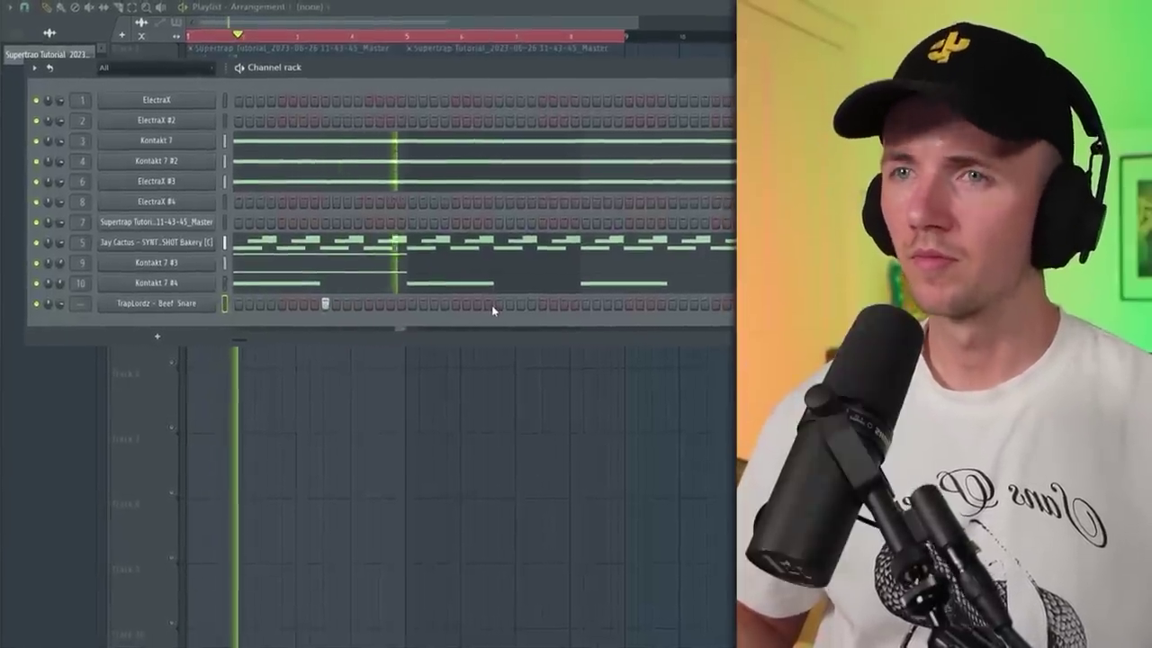
# Step: Add a second TrapLordz - Beef Snare hit on step 25 of the channel's step sequence
pyautogui.click(495, 308)
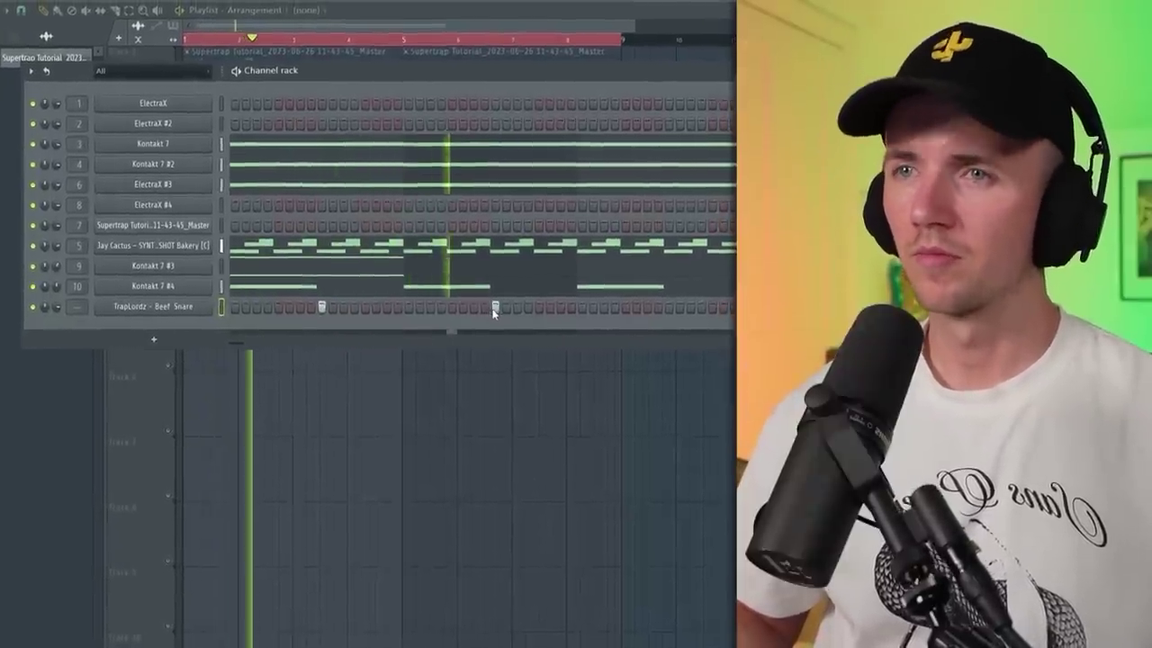
# Step: Add a third Beef Snare hit on step 41 and repeat the snare pattern across all eight bars
pyautogui.click(669, 306)
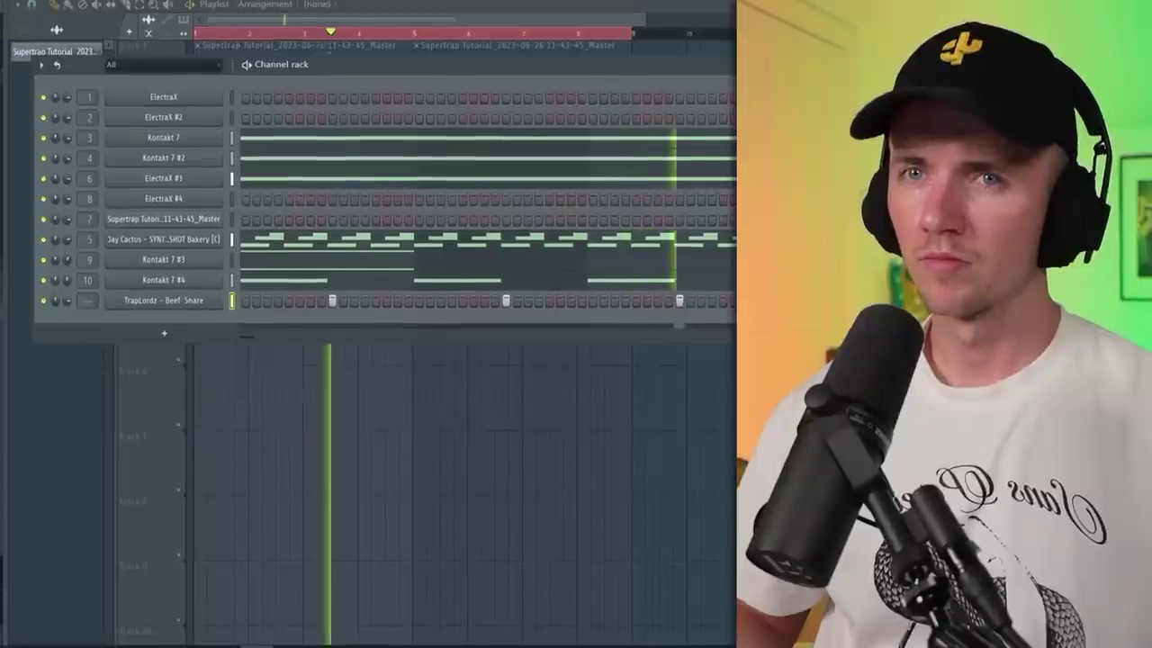
pyautogui.press('F7')
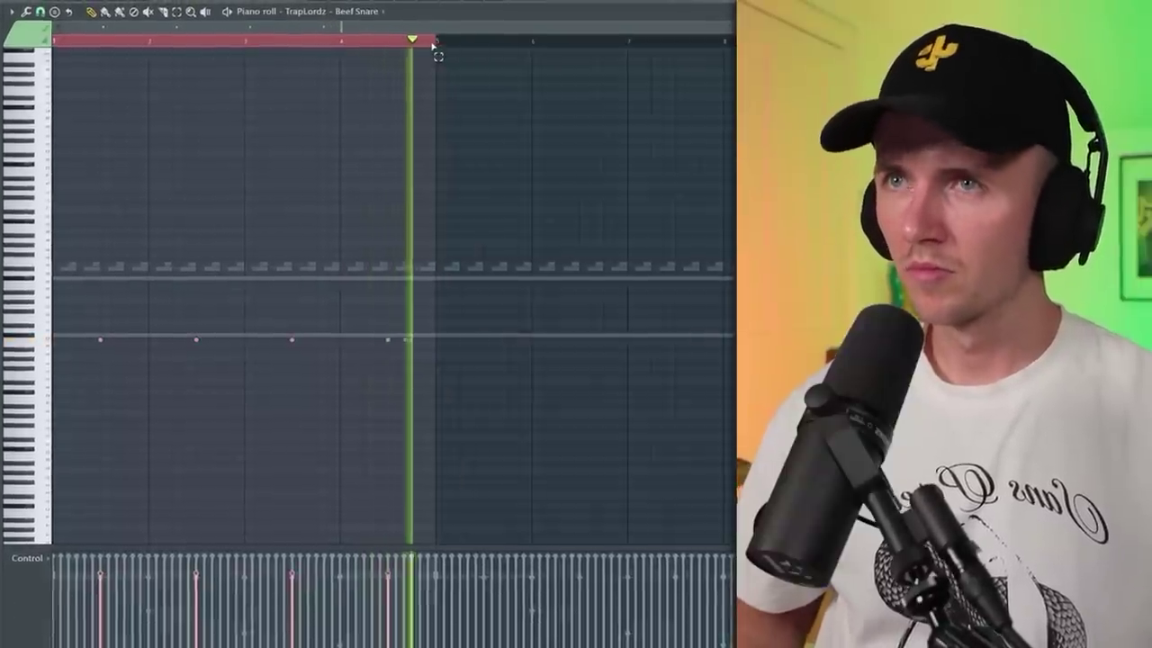
pyautogui.hotkey('ctrl', 'b')
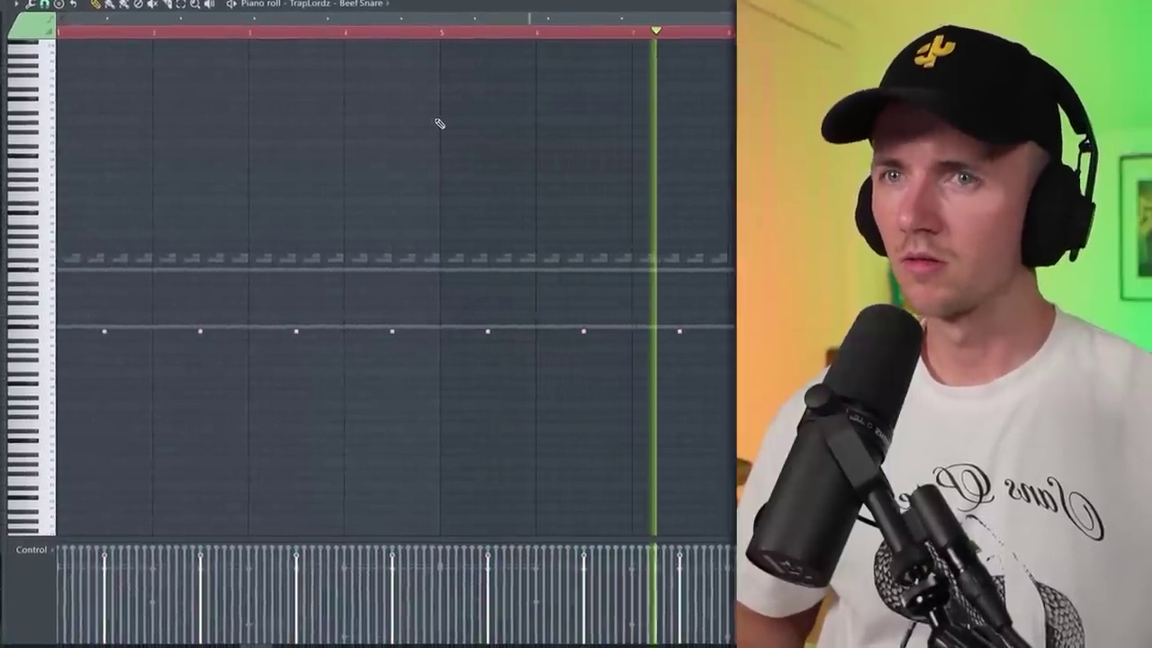
pyautogui.press('F6')
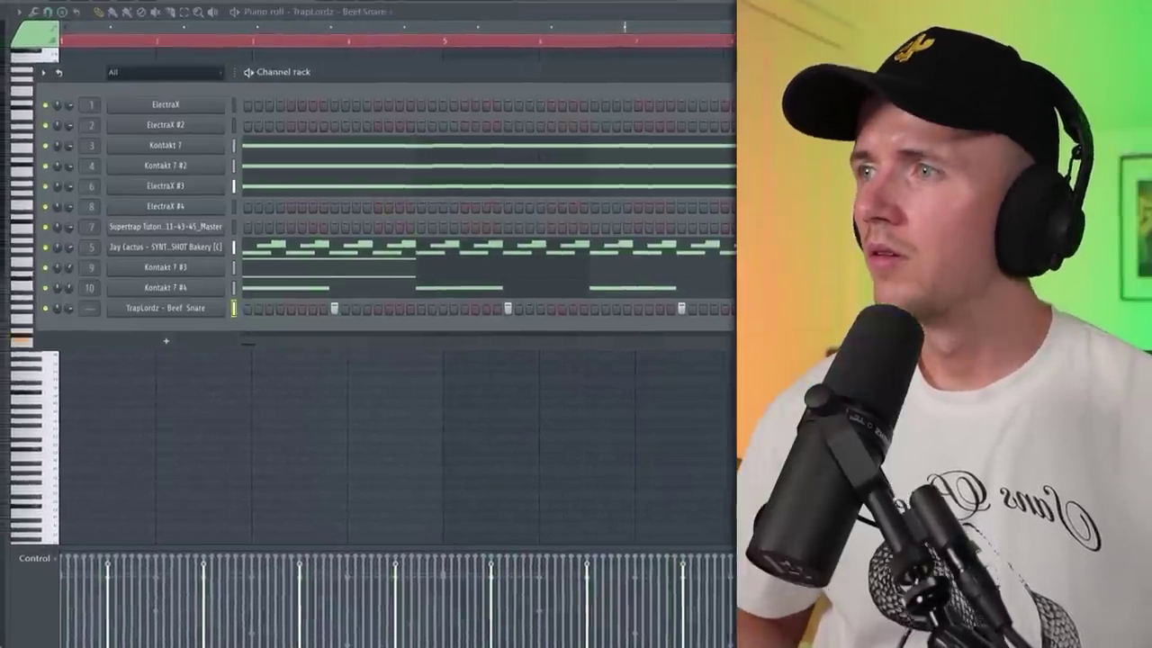
# Step: Fill every second step of the Essential Hi-Hat channel and open its notes in the piano roll
pyautogui.rightClick(225, 306)
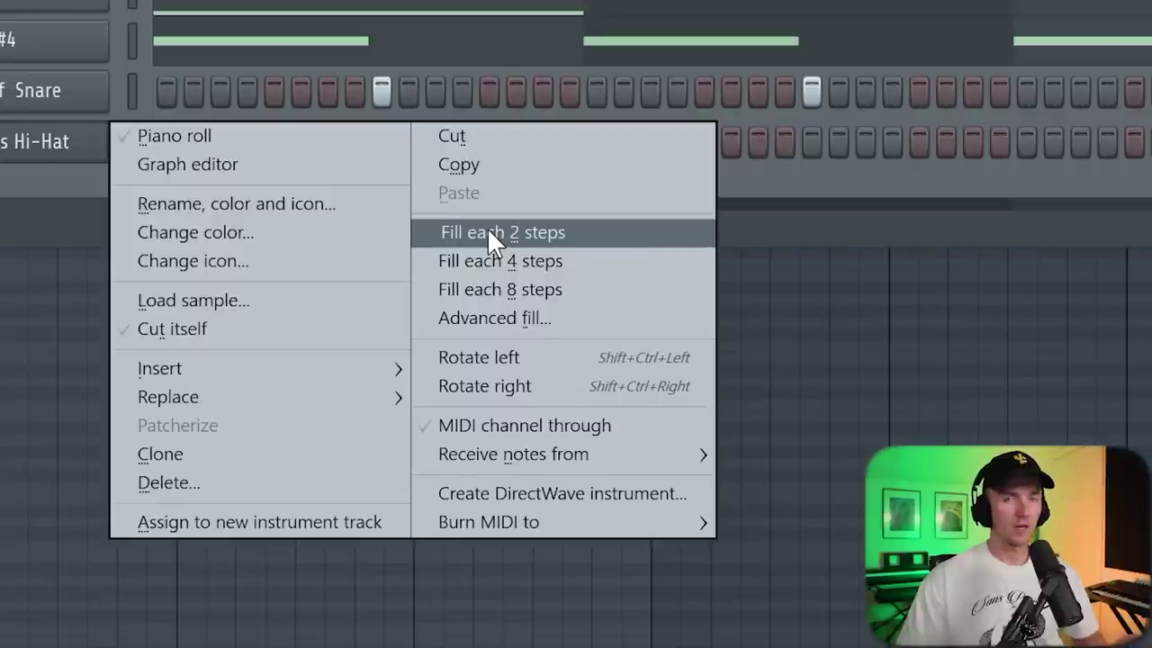
pyautogui.click(489, 230)
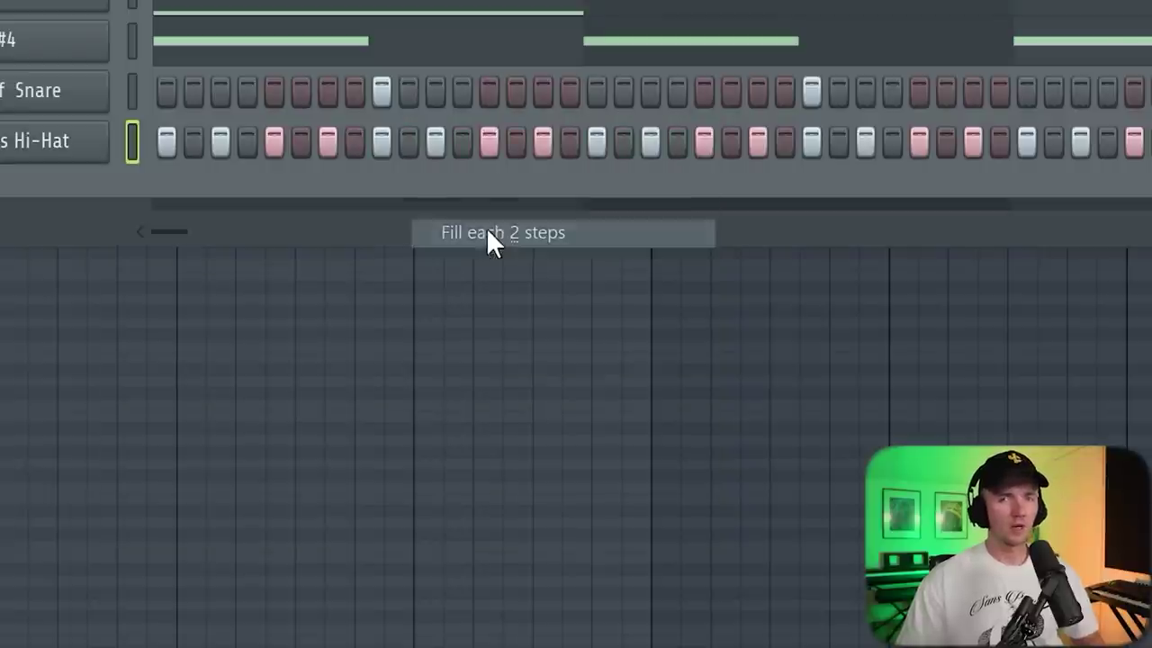
pyautogui.press('F7')
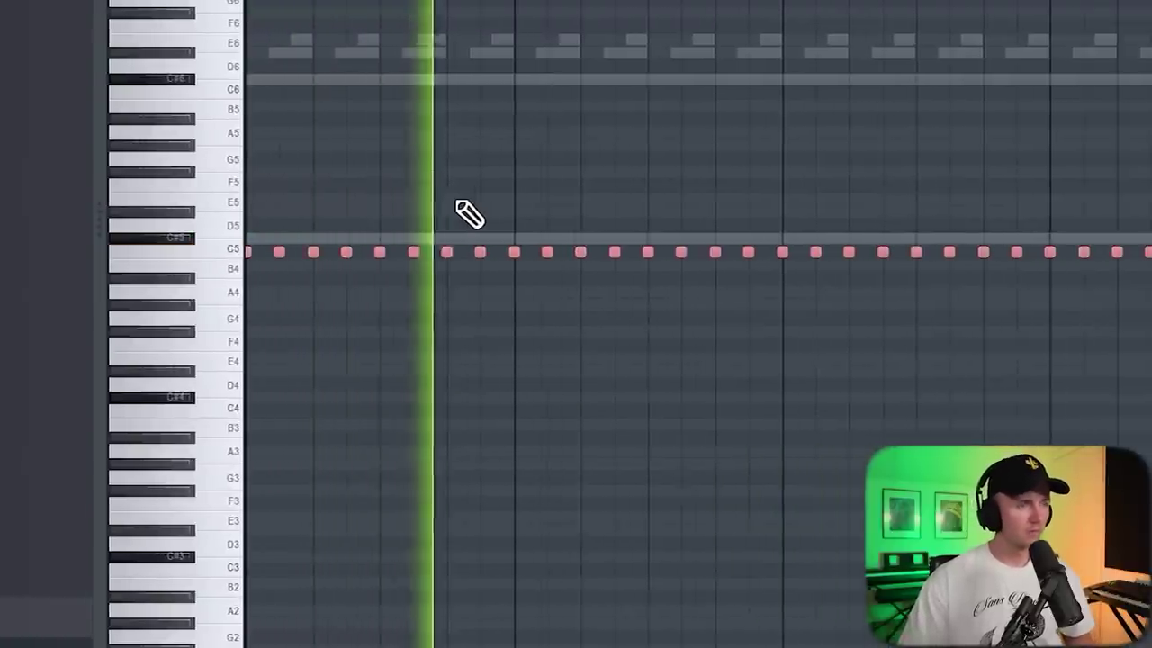
# Step: Set a finer snap for the hi-hat notes and build a fast roll of descending pitches in the second half of bar 1
pyautogui.click(51, 10)
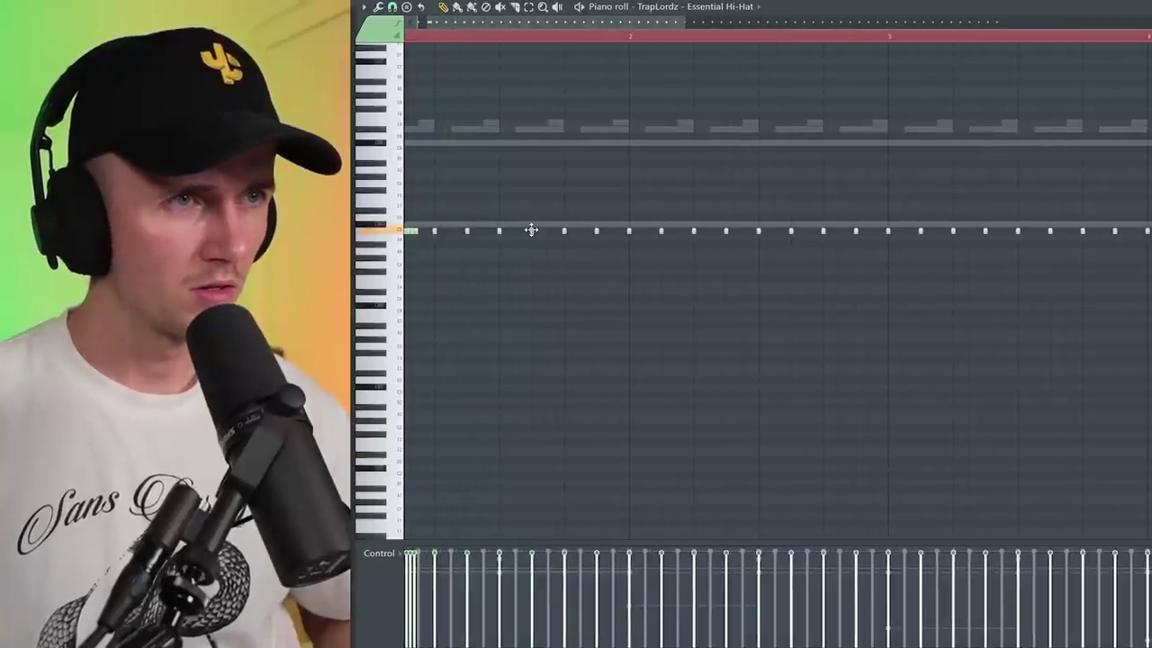
pyautogui.click(392, 6)
pyautogui.click(411, 81)
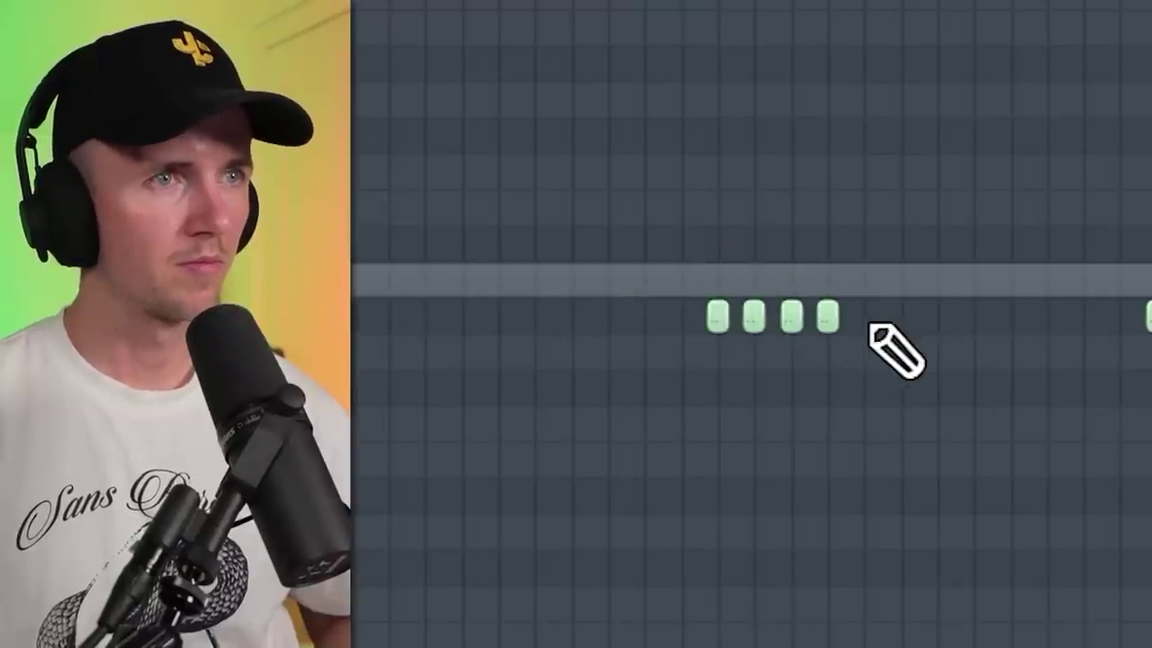
pyautogui.moveTo(786, 342); pyautogui.dragTo(820, 383)
pyautogui.moveTo(825, 314); pyautogui.dragTo(825, 423)
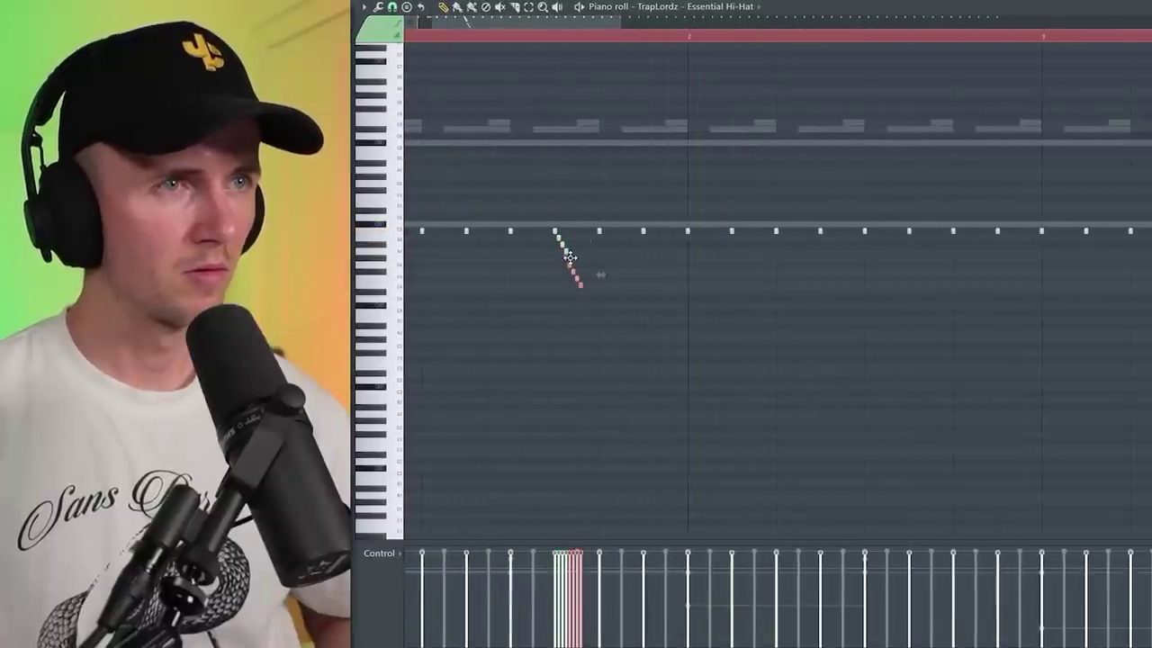
# Step: Move the short descending hi-hat roll to a lower pitch range and place a second copy of it just before bar 2
pyautogui.moveTo(562, 253)
pyautogui.mouseDown()
pyautogui.moveTo(586, 289)
pyautogui.moveTo(600, 278)
pyautogui.mouseUp()
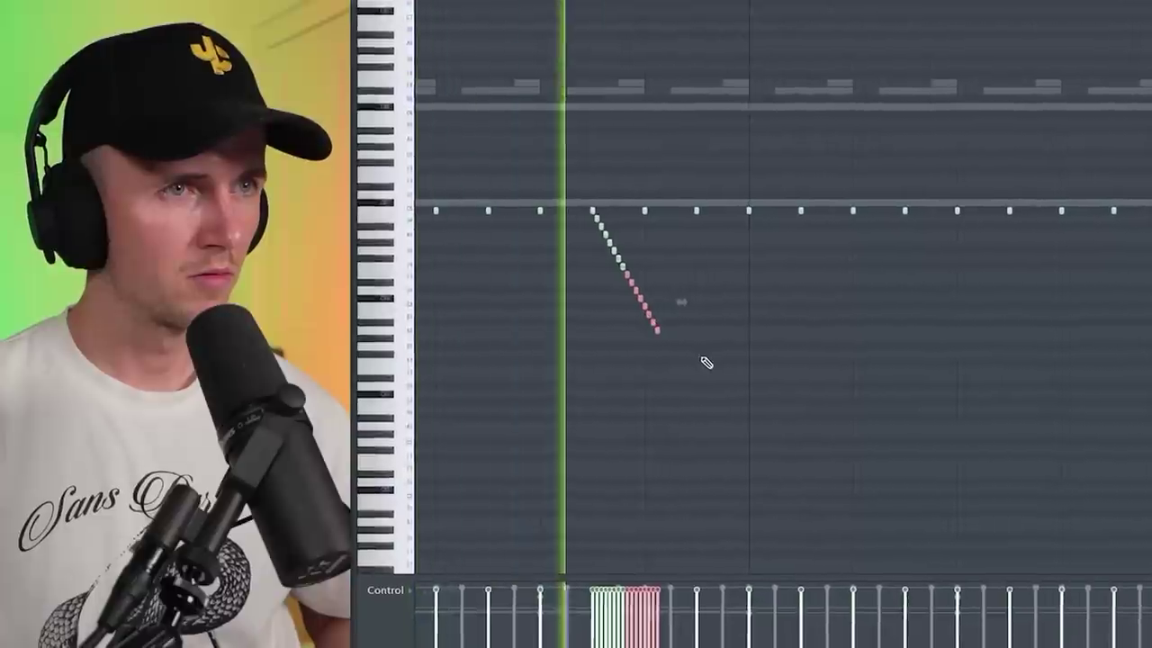
pyautogui.moveTo(626, 272); pyautogui.dragTo(592, 218)
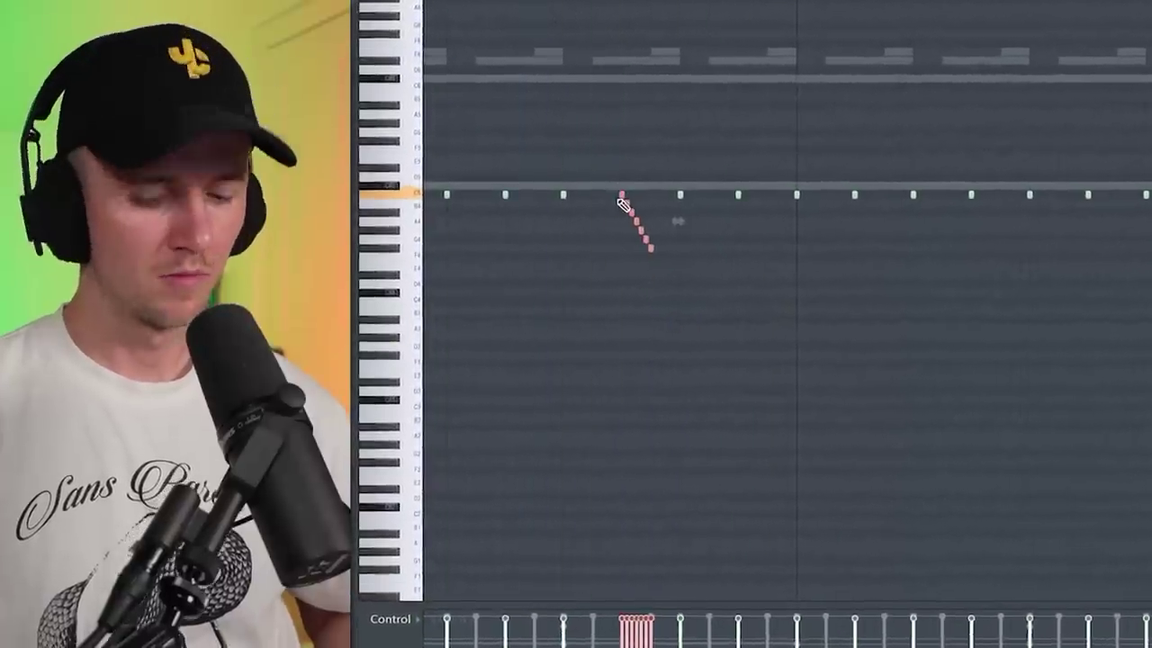
pyautogui.hotkey('ctrl', 'Down')
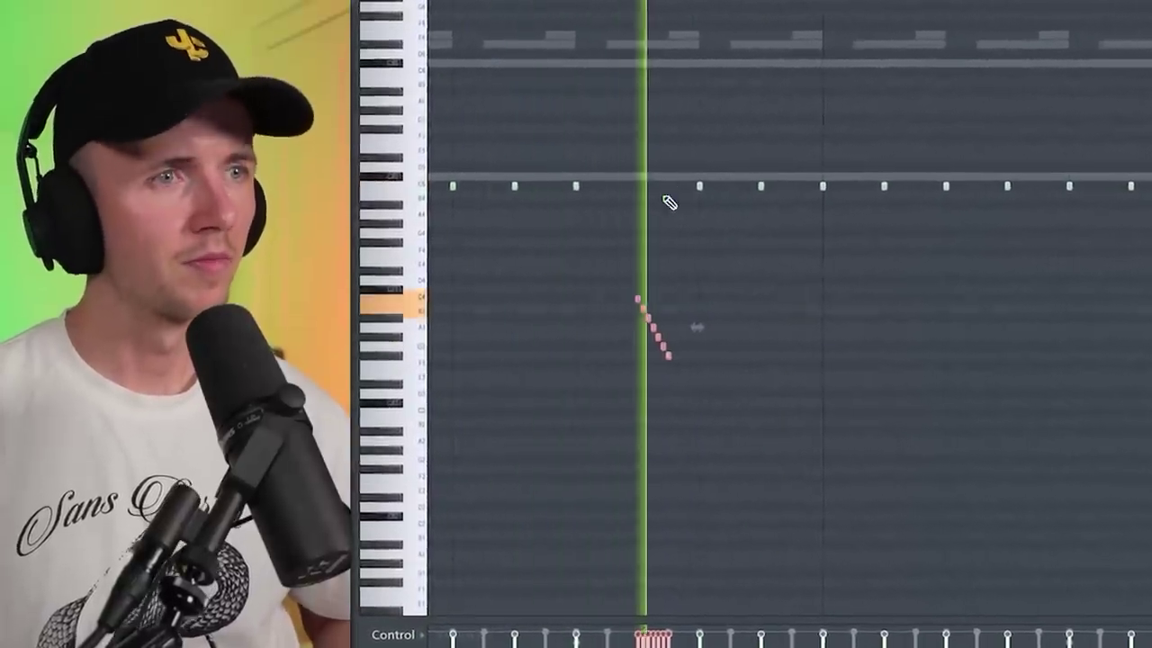
pyautogui.scroll(-2, 666, 225)
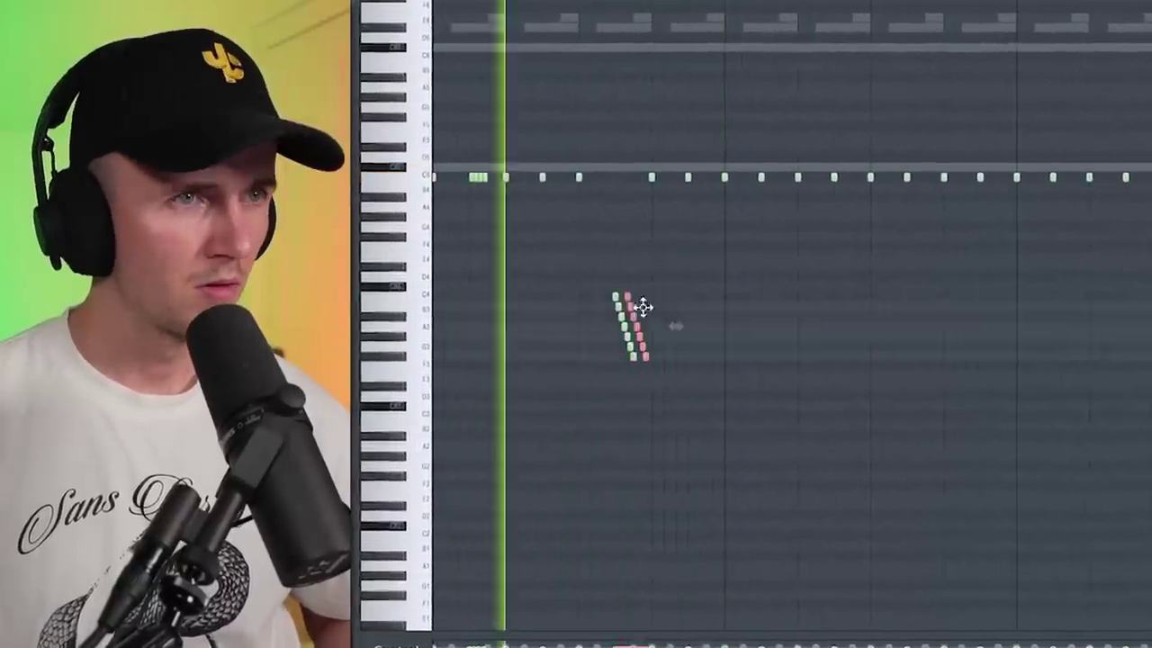
pyautogui.moveTo(642, 308); pyautogui.dragTo(698, 376)
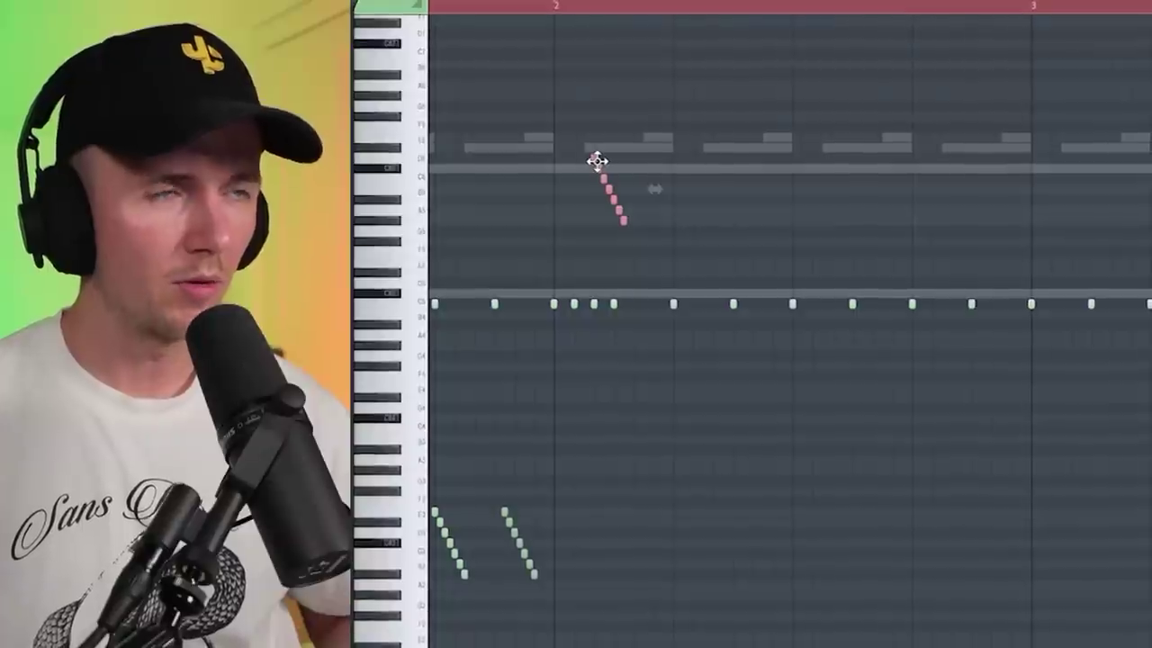
# Step: Build a longer descending hi-hat roll from the middle of bar 2 and ramp its velocities downward
pyautogui.moveTo(590, 156); pyautogui.dragTo(771, 442)
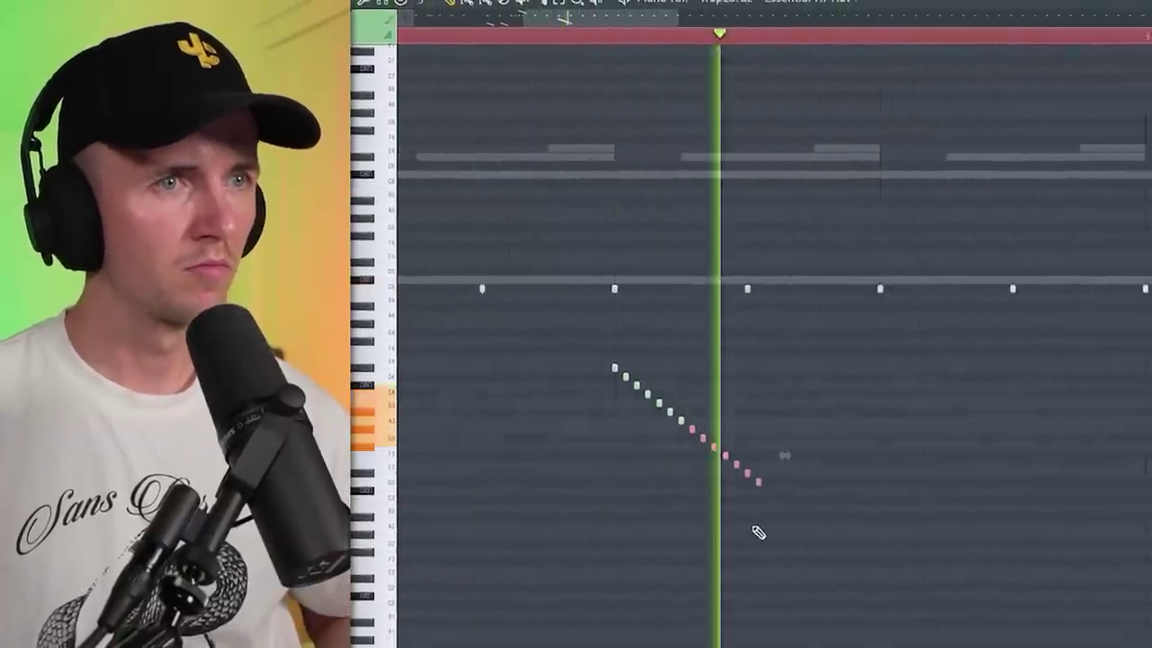
pyautogui.scroll(-3, 759, 533)
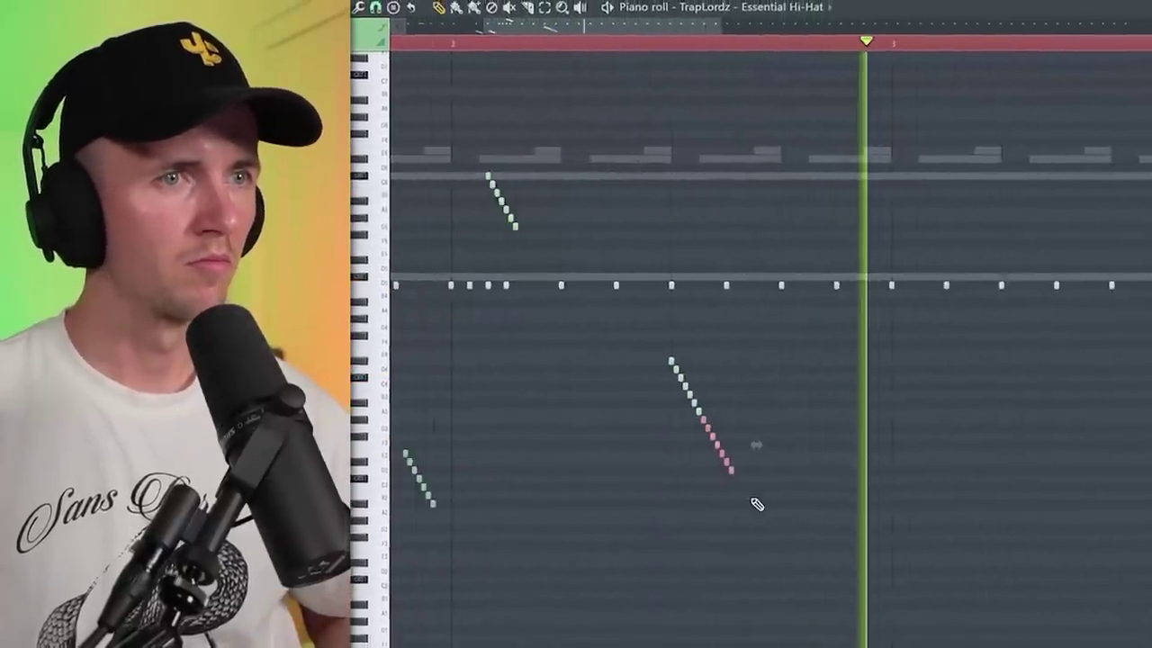
pyautogui.moveTo(751, 509); pyautogui.dragTo(643, 346)
pyautogui.press('space')
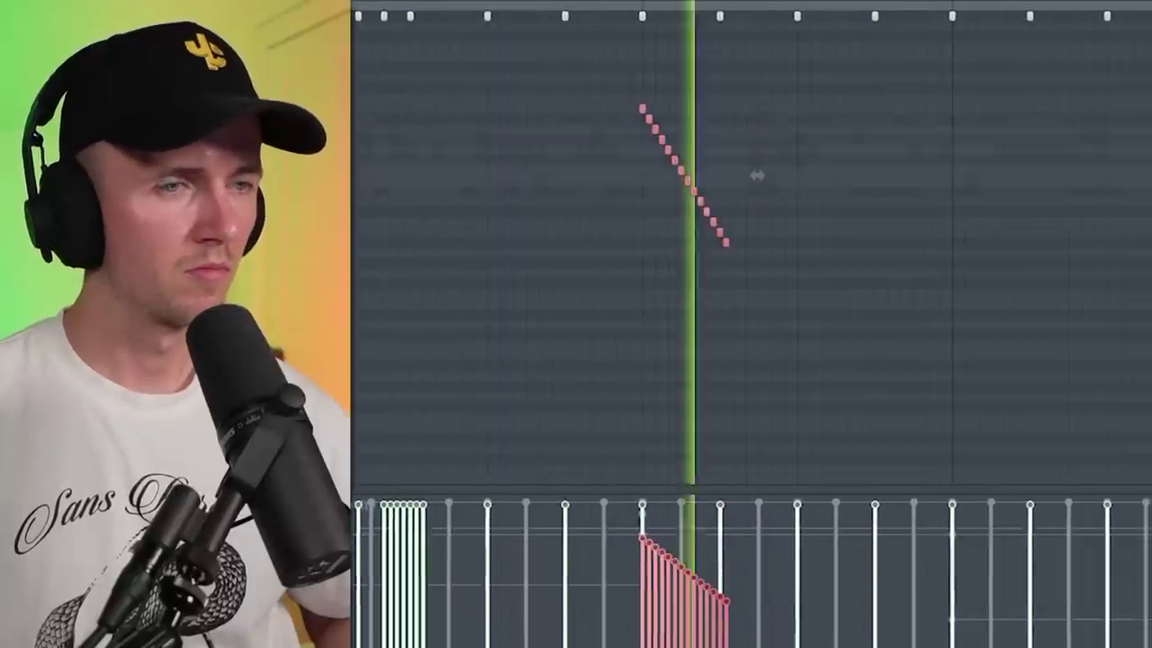
# Step: Add single hi-hat notes leading up to bar 3, then a climbing run starting on C#5 right after the bar line
pyautogui.click(776, 391)
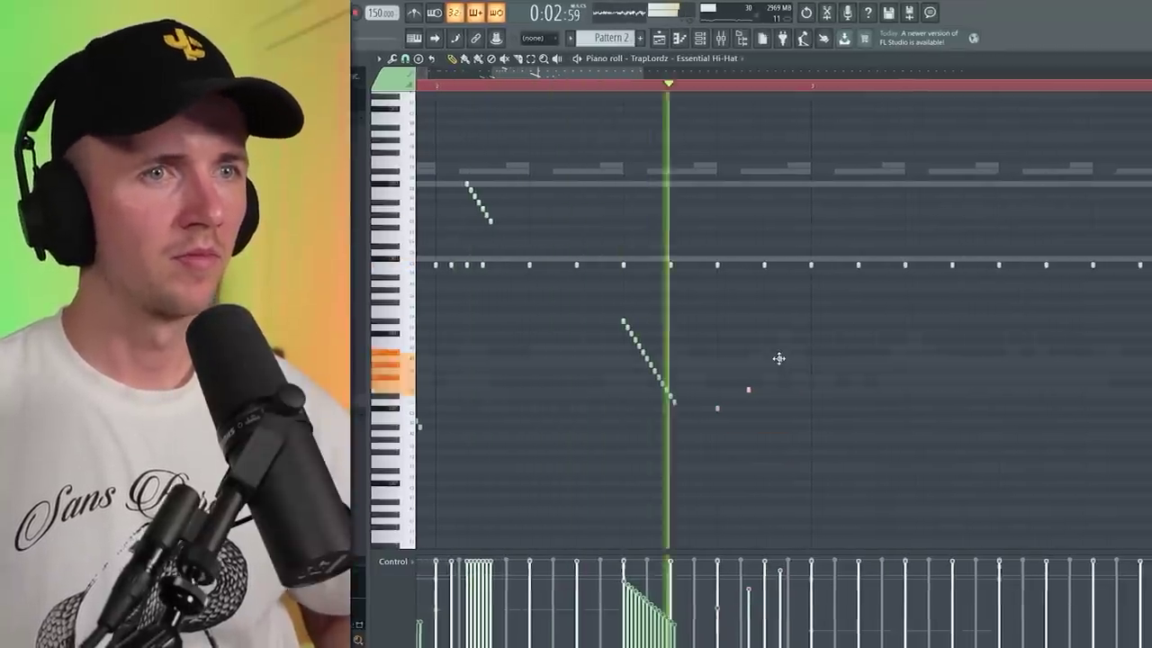
pyautogui.click(845, 261)
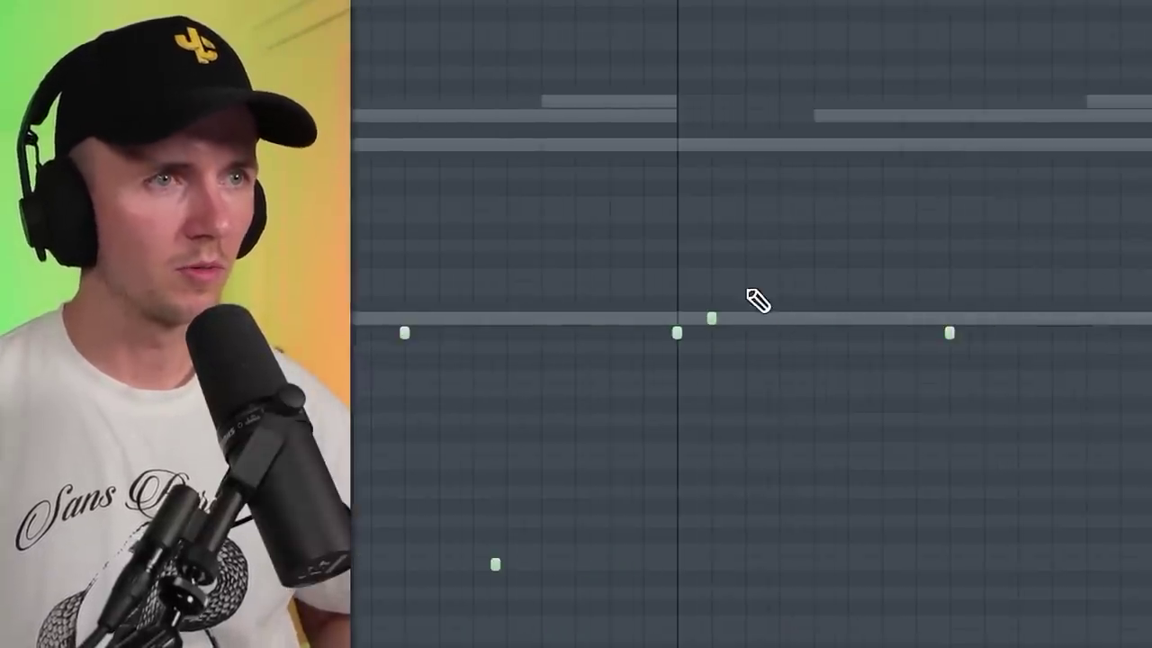
pyautogui.click(745, 293)
pyautogui.click(780, 263)
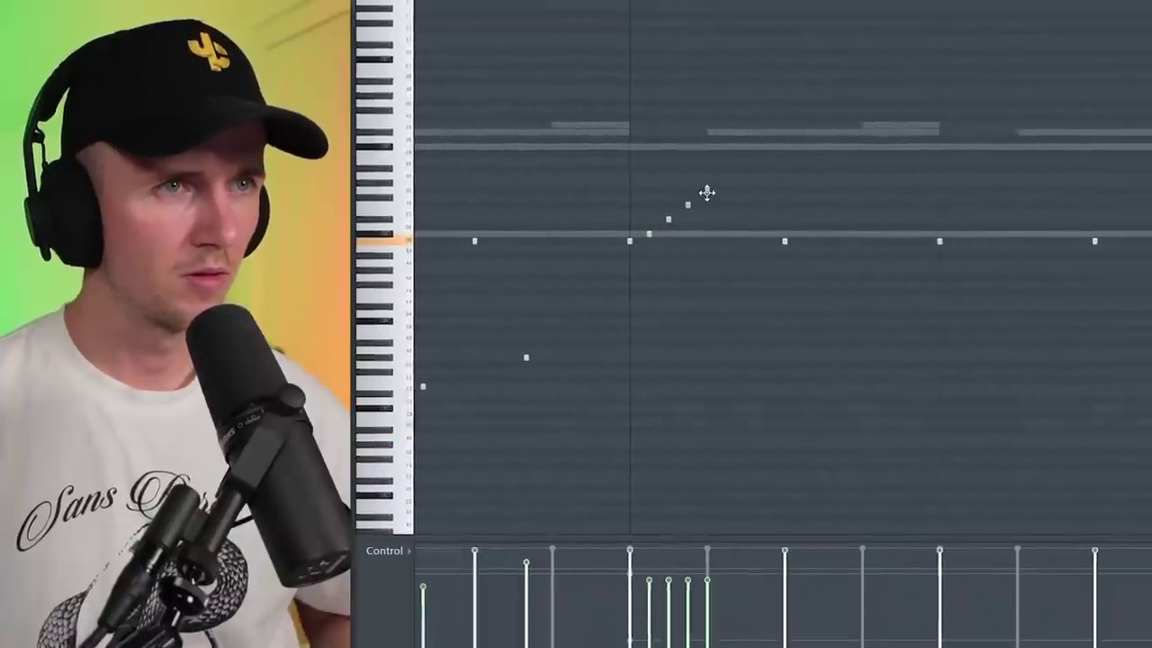
pyautogui.click(706, 193)
pyautogui.click(726, 178)
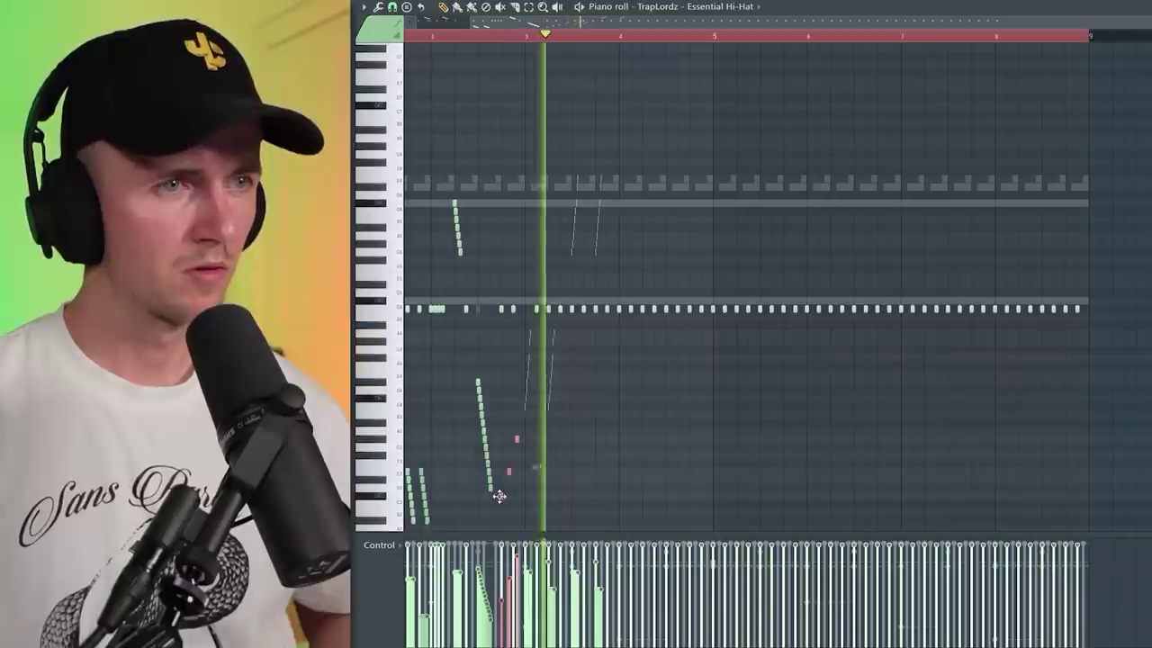
# Step: Add descending hi-hat rolls late in bar 4 and replace the notes in bars 5 to 8 with a copy of the first four bars
pyautogui.scroll(5, 617, 496)
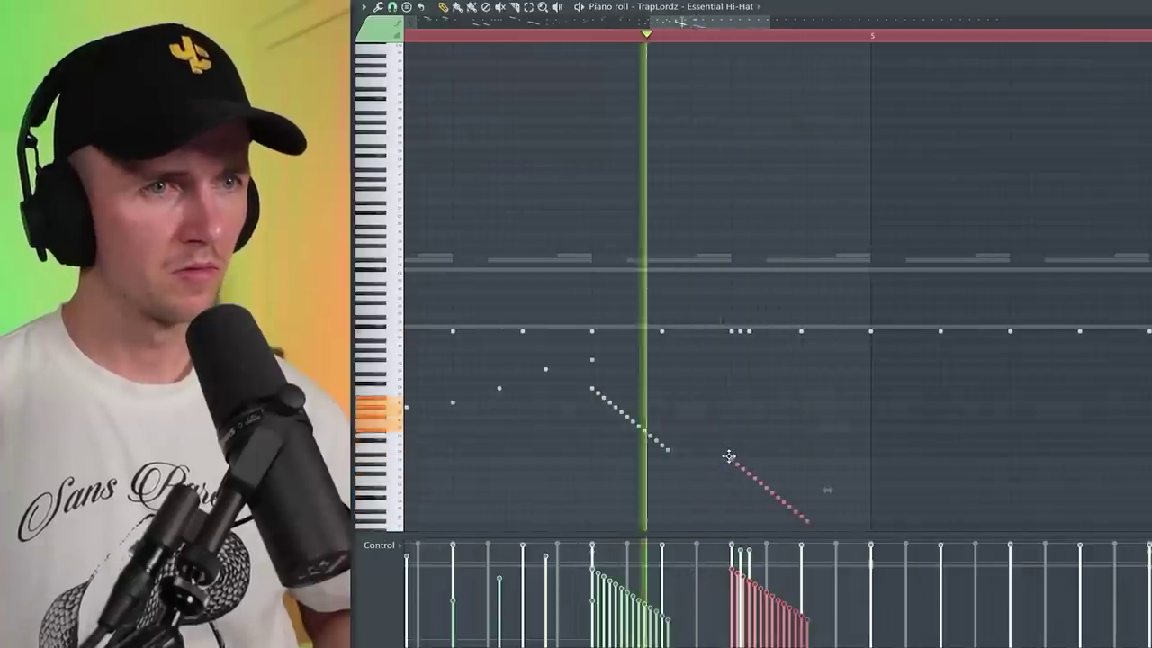
pyautogui.scroll(-3, 731, 445)
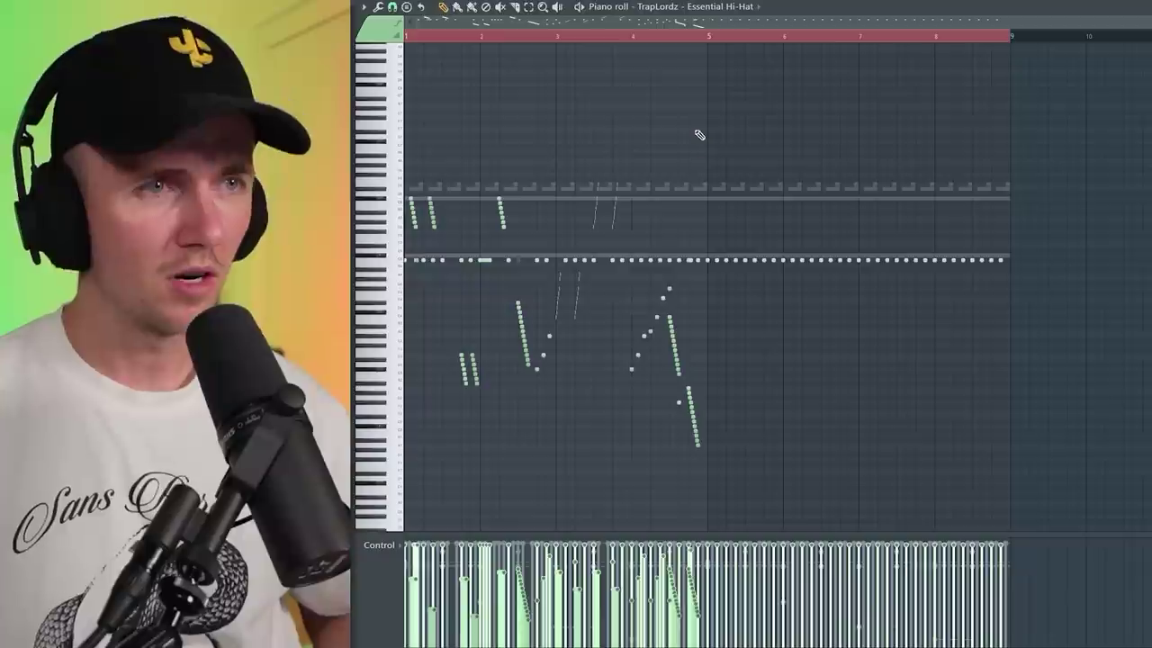
pyautogui.moveTo(1048, 183); pyautogui.dragTo(761, 270)
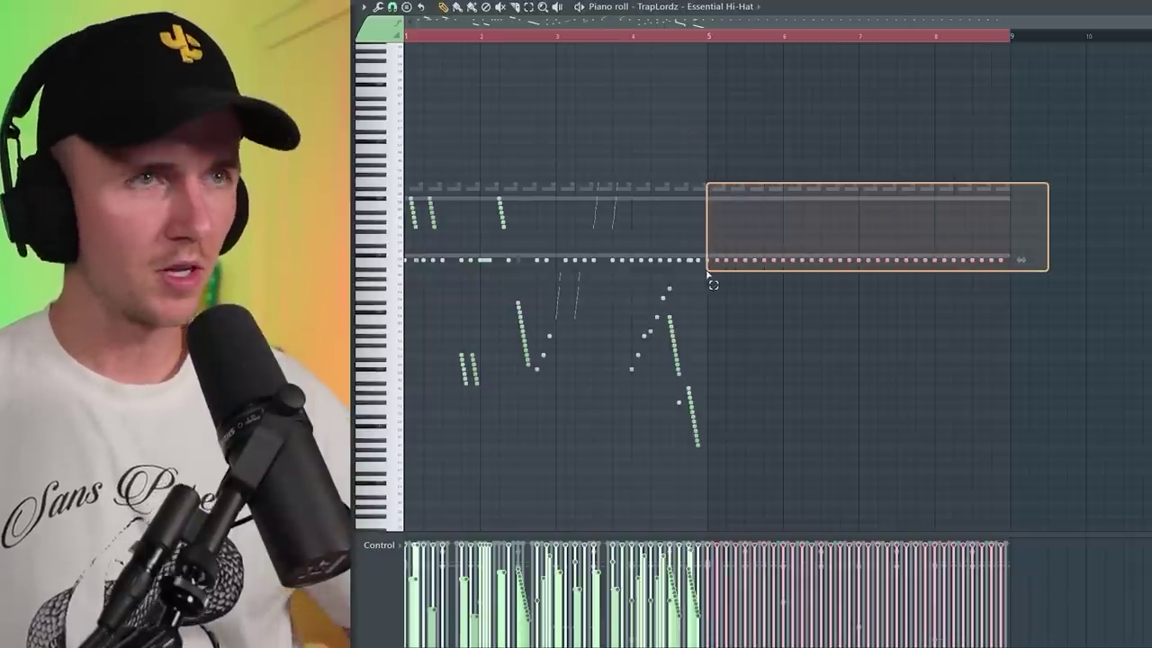
pyautogui.press('Delete')
pyautogui.hotkey('ctrl', 'a')
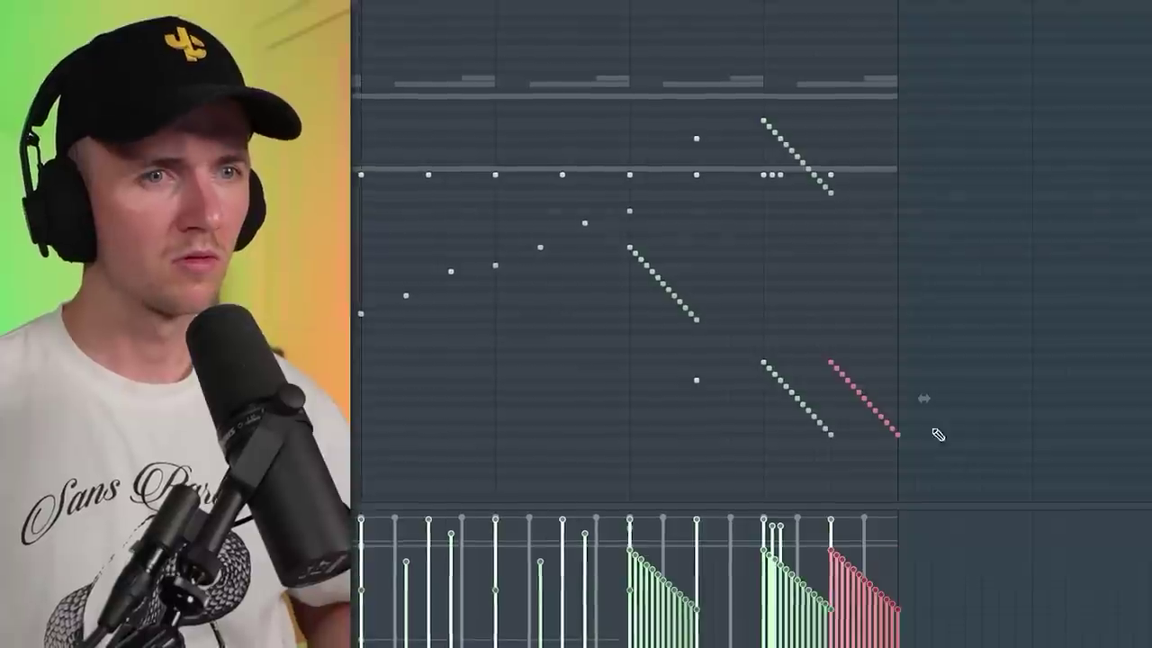
pyautogui.press('space')
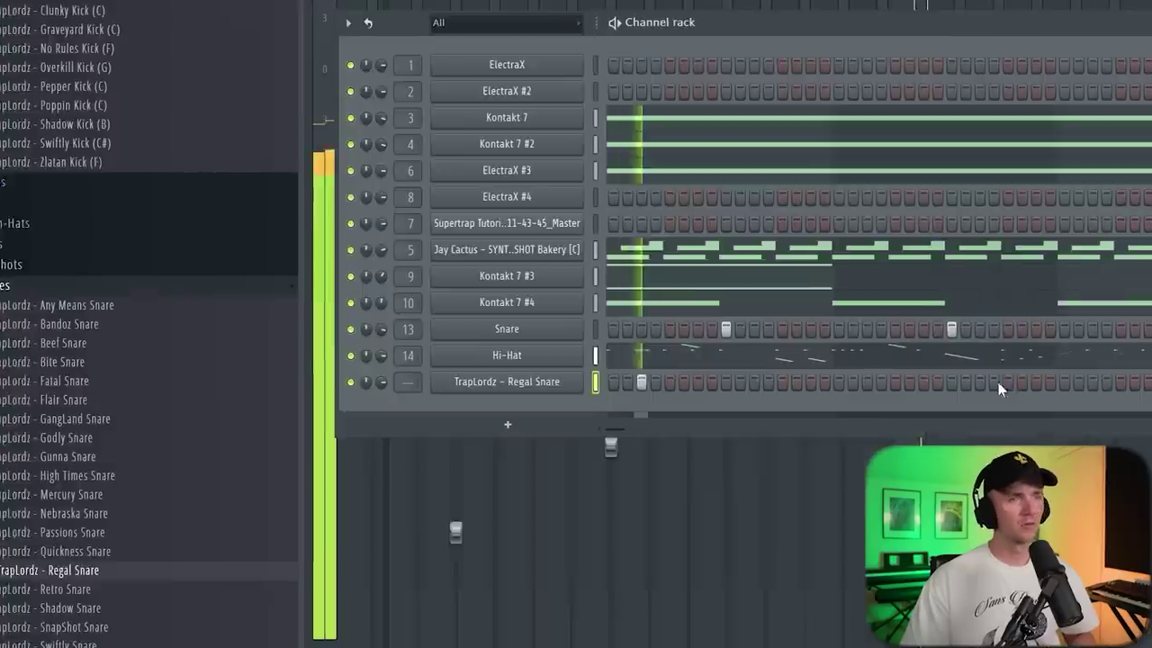
# Step: Complete the Regal Snare pattern with hits on steps 27, 35 and 59, and place SnapShot Snare hits on steps 15, 19 and 47
pyautogui.click(913, 381)
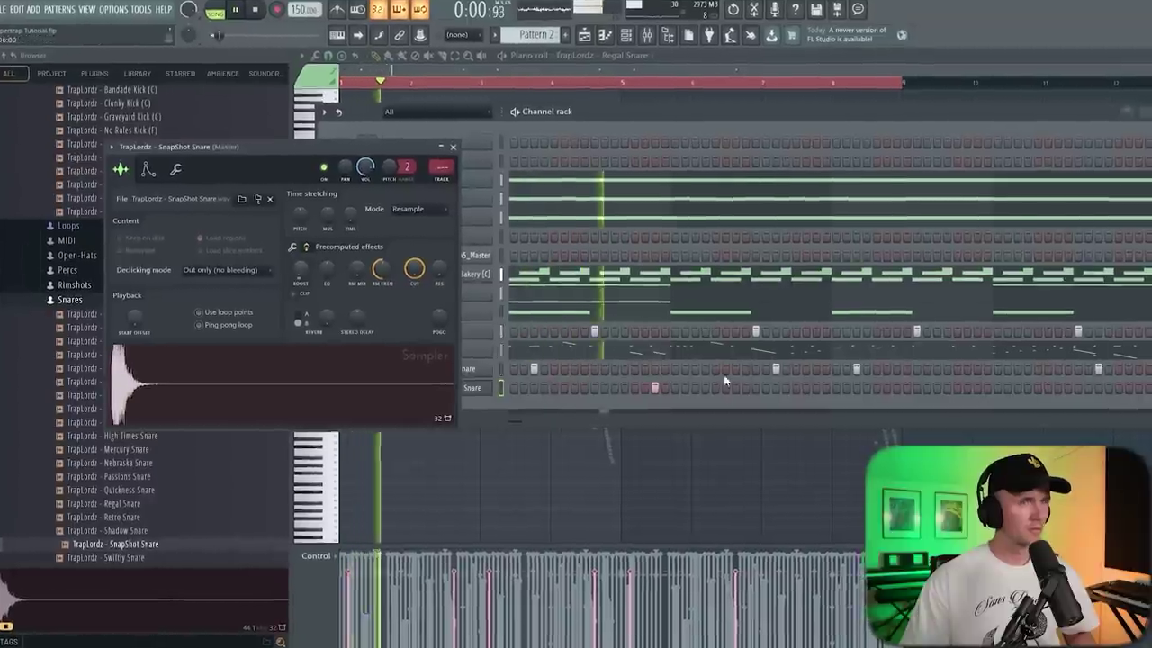
pyautogui.press('Escape')
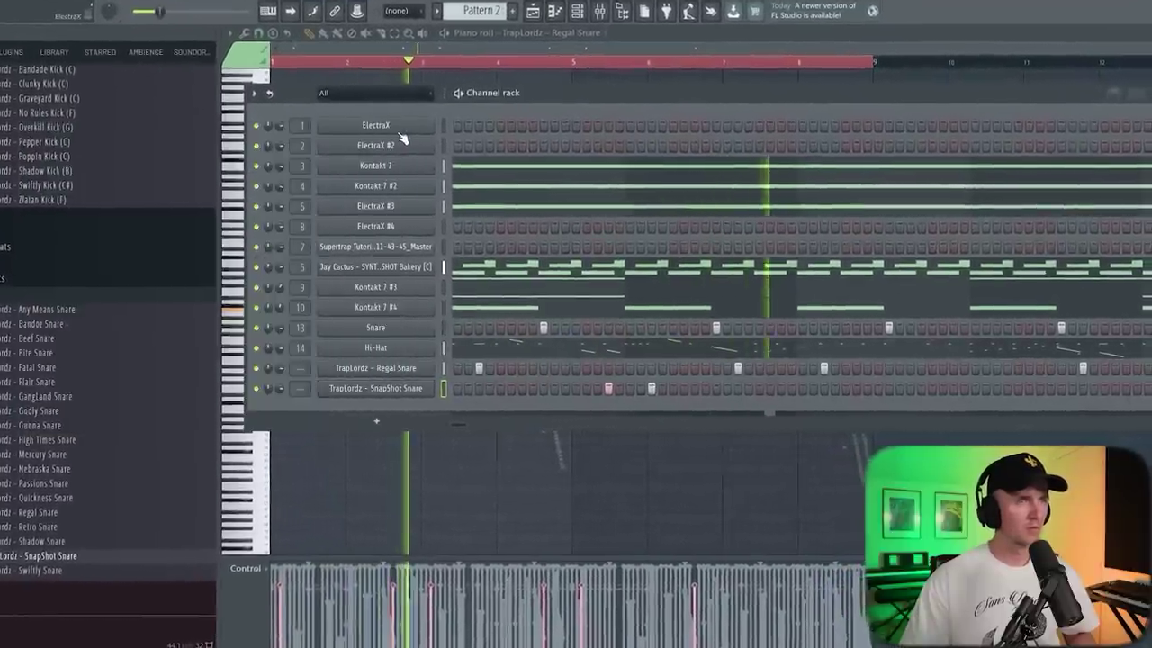
pyautogui.click(935, 389)
pyautogui.click(981, 389)
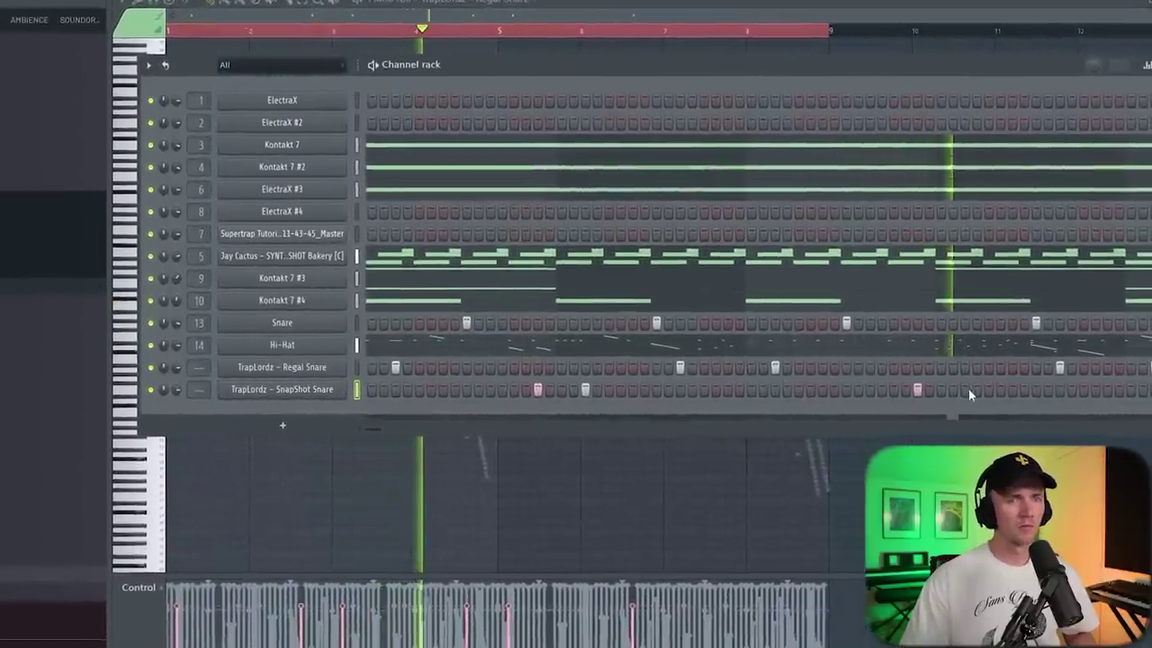
# Step: Extend the SnapShot Snare notes into a run in bar 8, placing a three-note group at a lower pitch
pyautogui.press('F6')
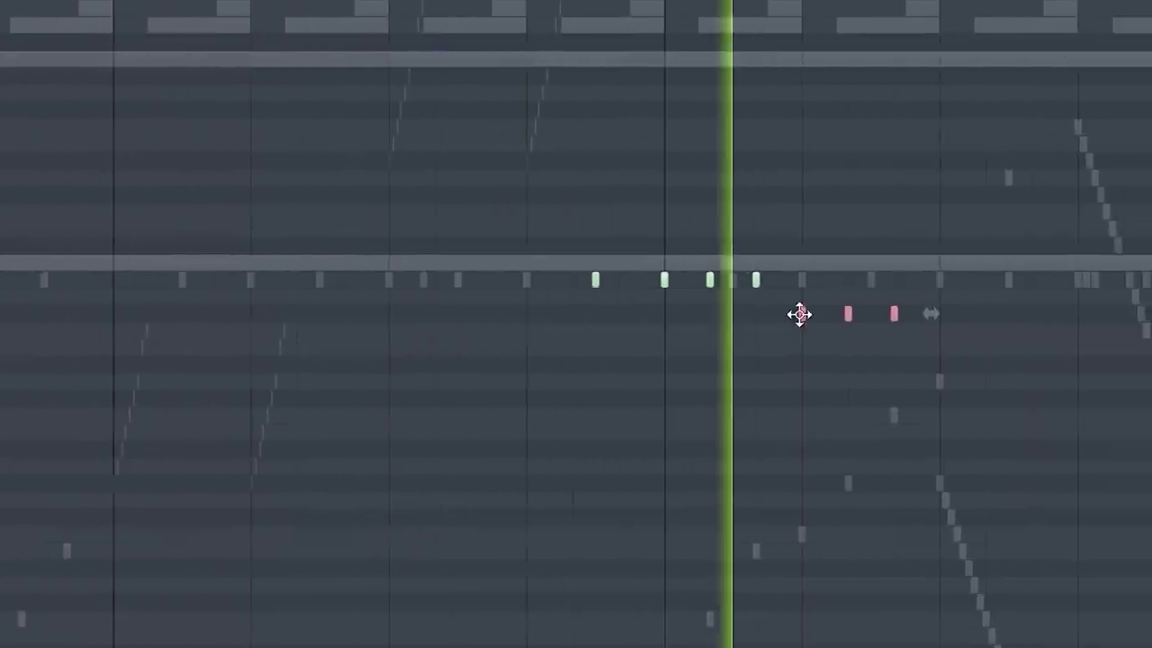
pyautogui.moveTo(800, 315); pyautogui.dragTo(981, 385)
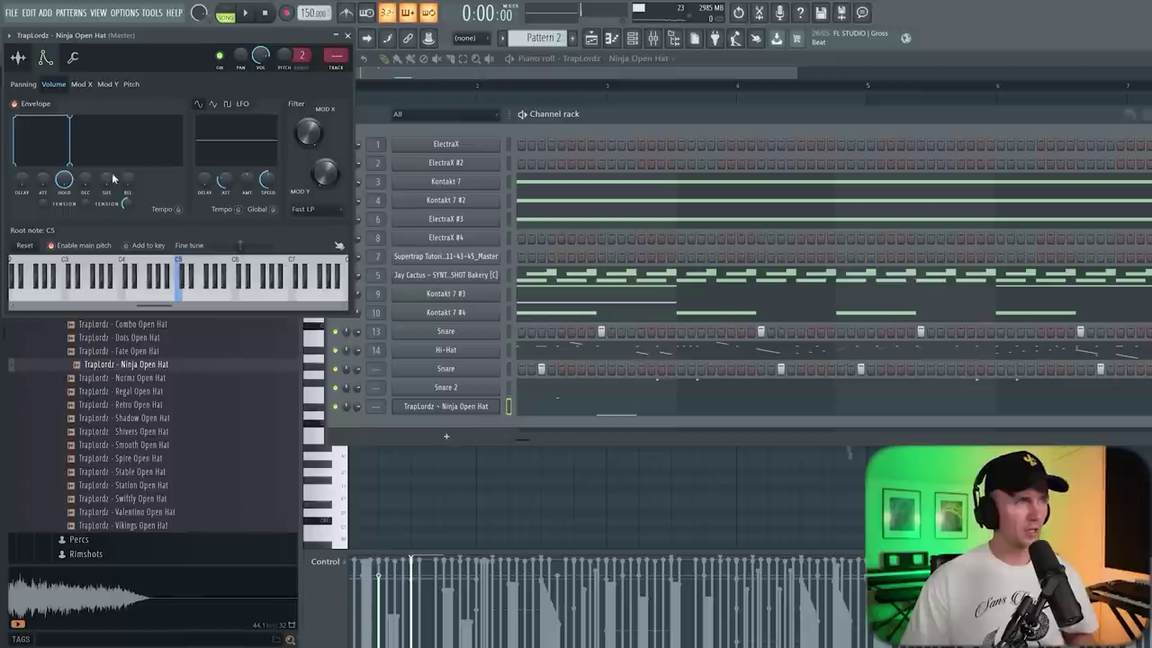
# Step: Place a group of three short low Ninja Open Hat notes at bars 2 and 4, and a higher four-note group in mid bar 3
pyautogui.click(581, 416)
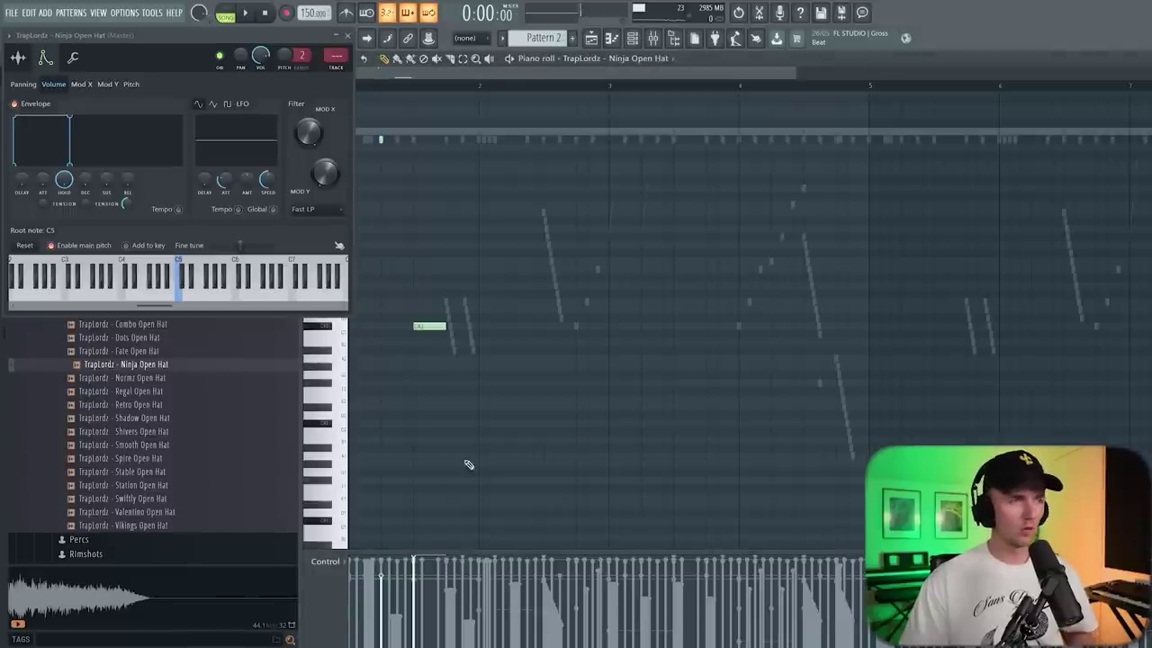
pyautogui.press('space')
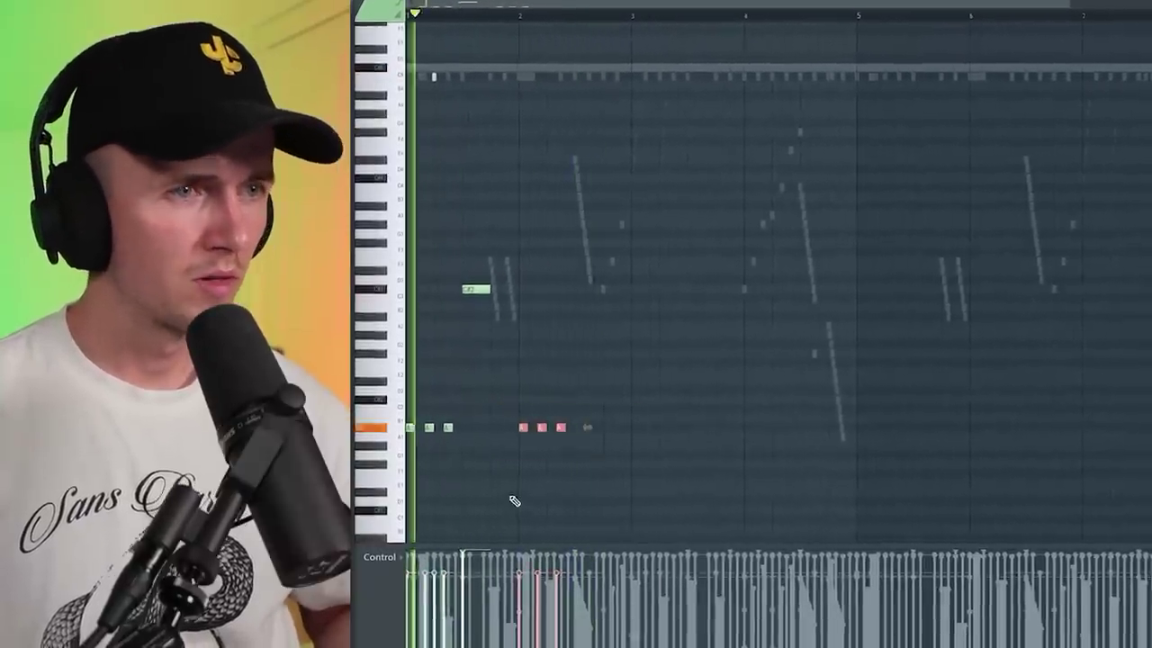
pyautogui.moveTo(684, 373); pyautogui.dragTo(410, 418)
pyautogui.moveTo(773, 416); pyautogui.dragTo(710, 402)
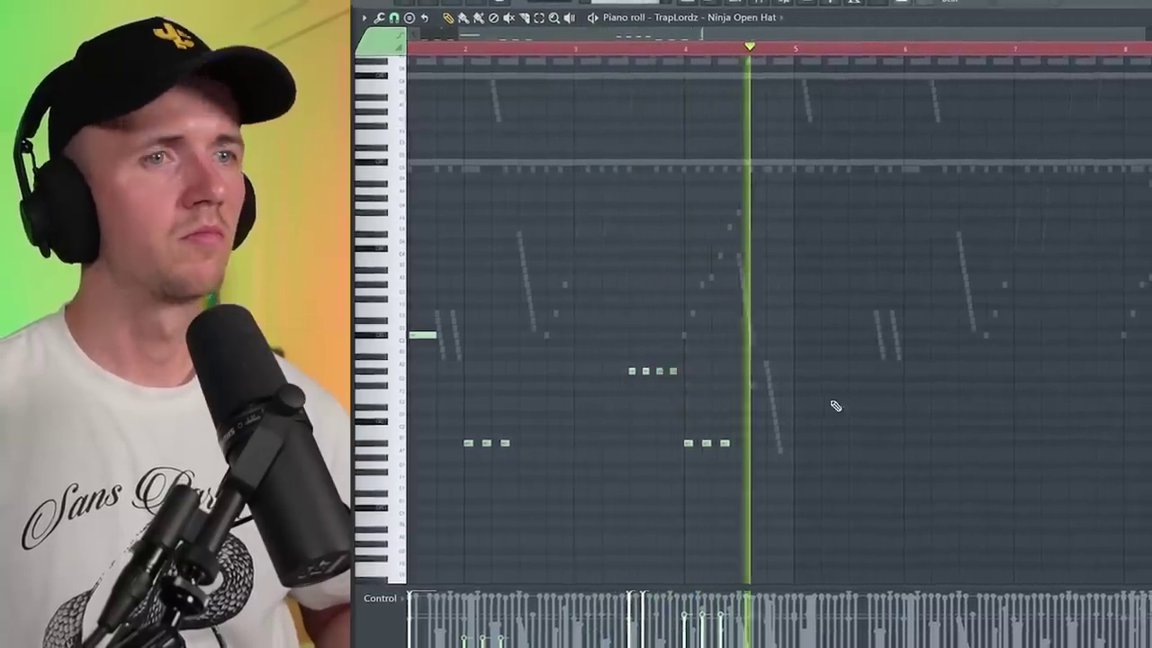
# Step: Play back the open hat pattern and place the short note at the start of bar 2 higher, at B3
pyautogui.scroll(-3, 822, 231)
pyautogui.press('space')
pyautogui.press('space')
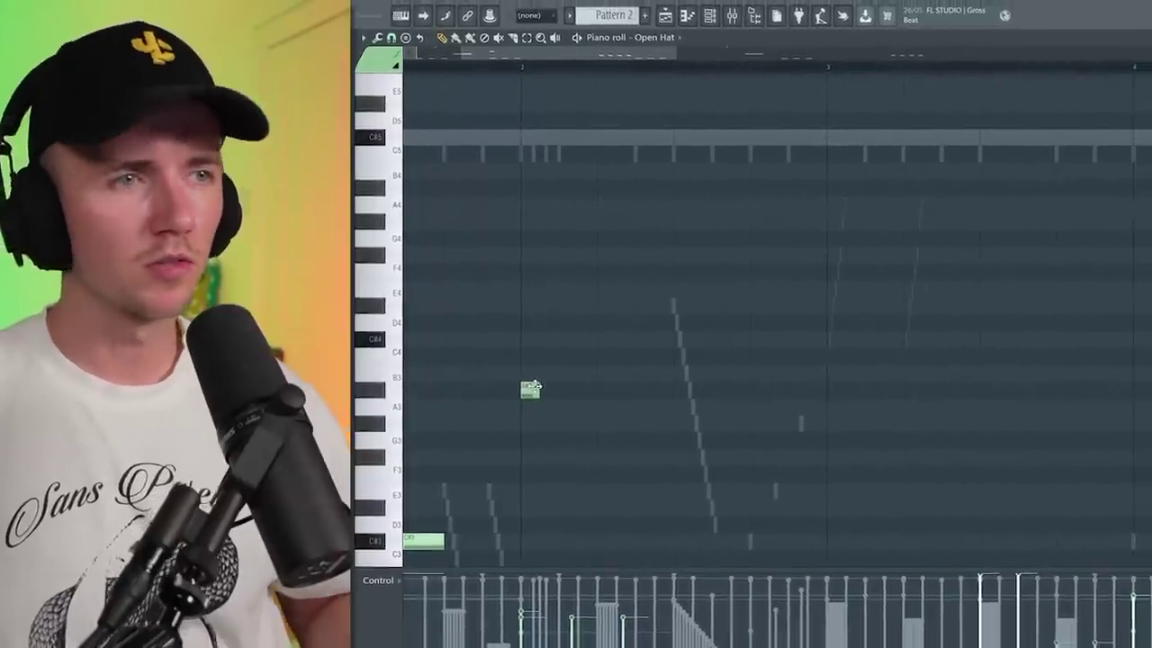
pyautogui.press('space')
pyautogui.scroll(-3, 555, 230)
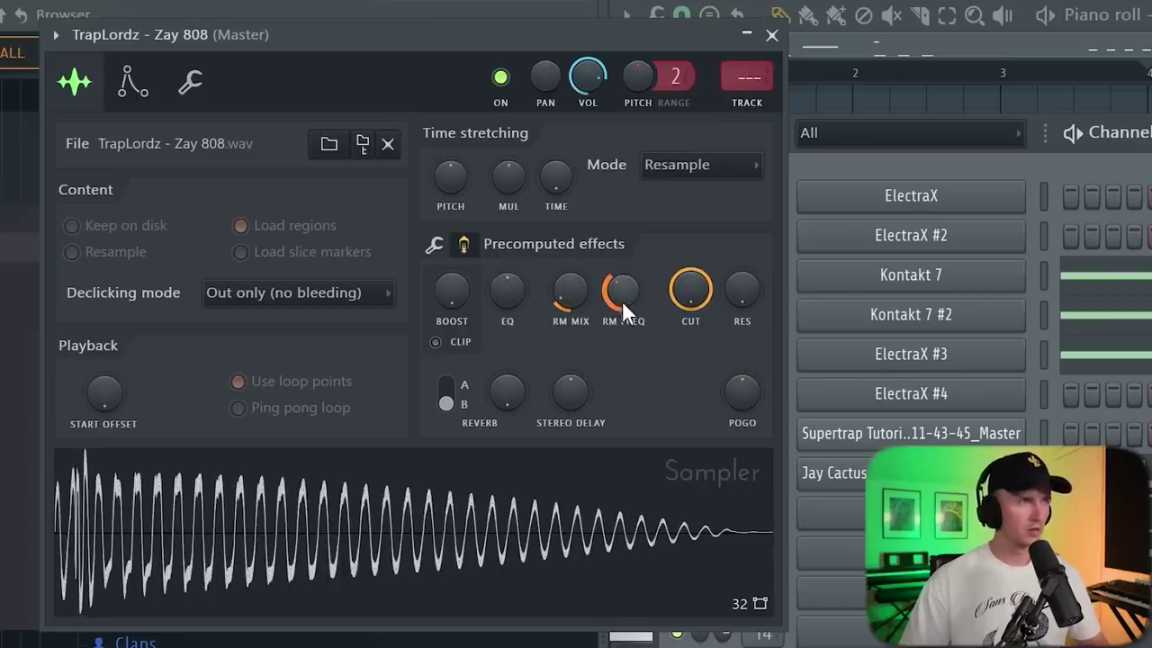
# Step: Raise the Zay 808's RM FREQ effect and place C5 notes along the first bars of its pattern
pyautogui.moveTo(622, 301); pyautogui.dragTo(622, 261)
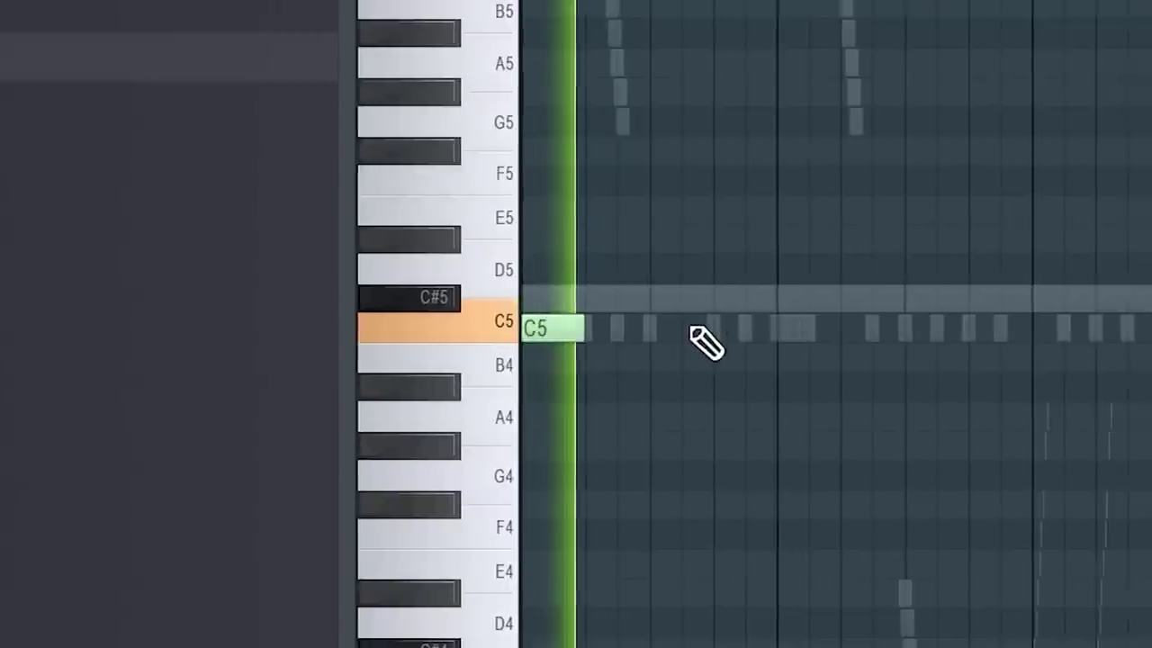
pyautogui.click(707, 327)
pyautogui.click(842, 329)
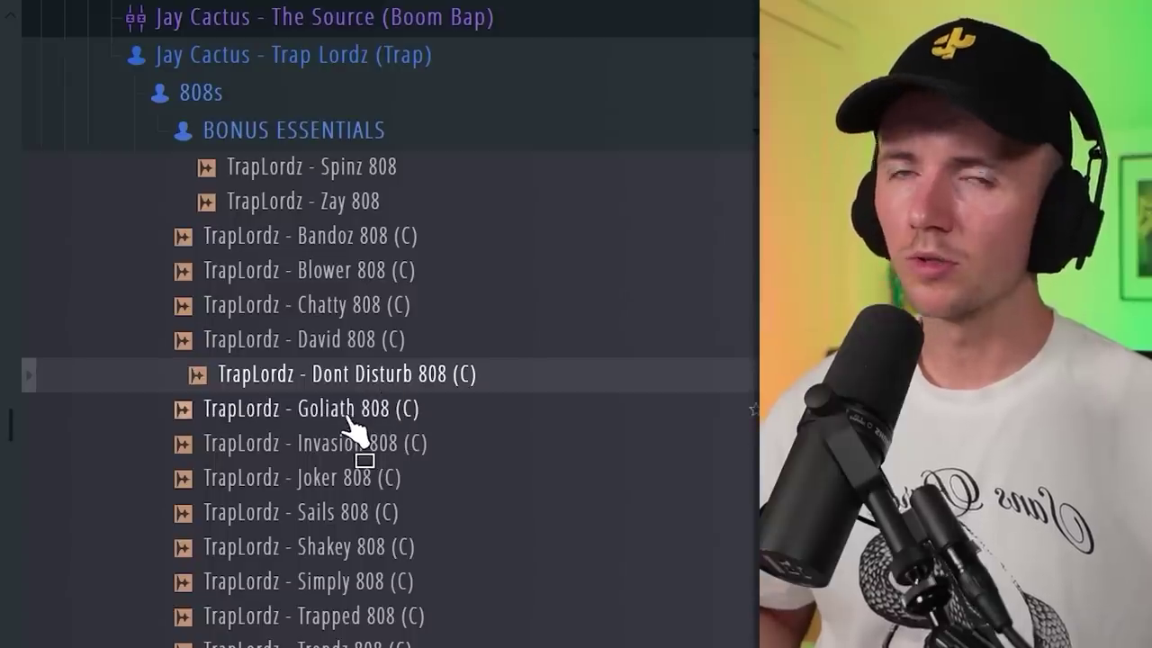
# Step: Add the TrapLordz Goliath 808 (C) sample as a second 808 channel and open the settings of both 808s
pyautogui.click(353, 412)
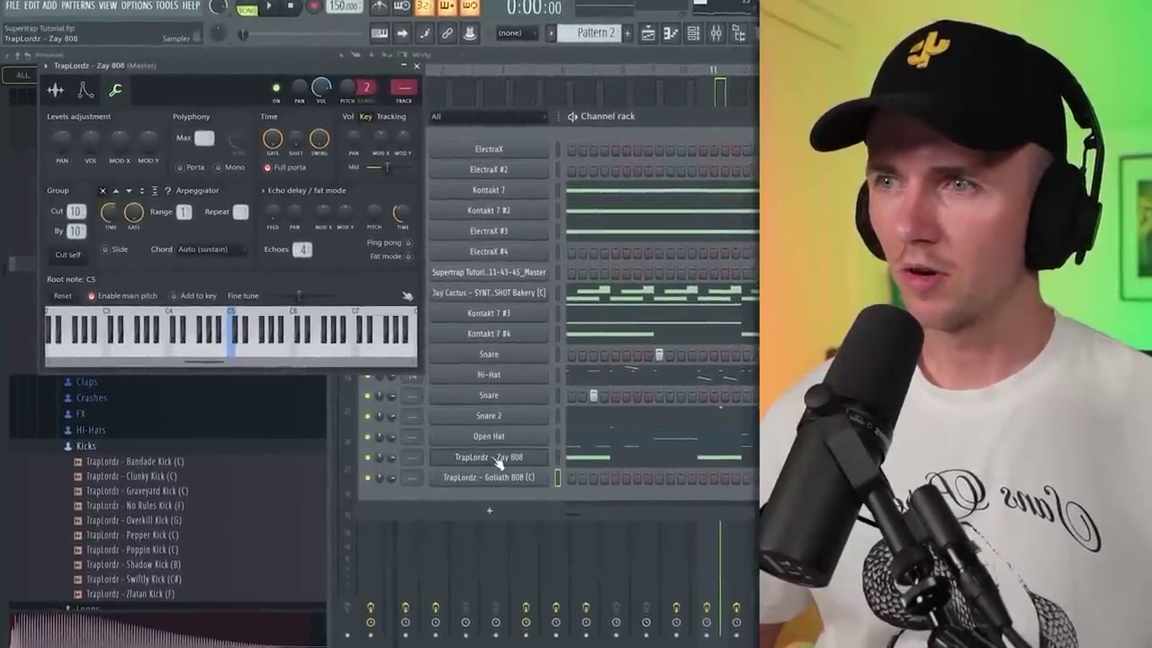
pyautogui.click(497, 458)
pyautogui.click(501, 476)
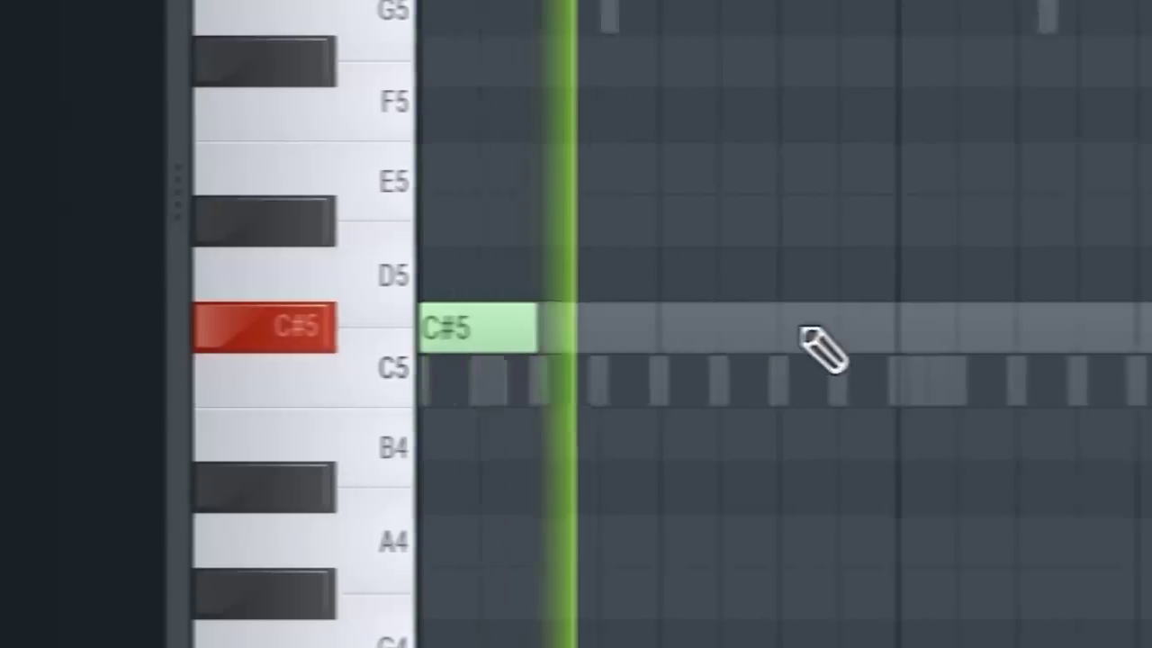
# Step: Place a series of short, spaced C#5 notes for the 808 line during playback
pyautogui.click(803, 329)
pyautogui.click(727, 330)
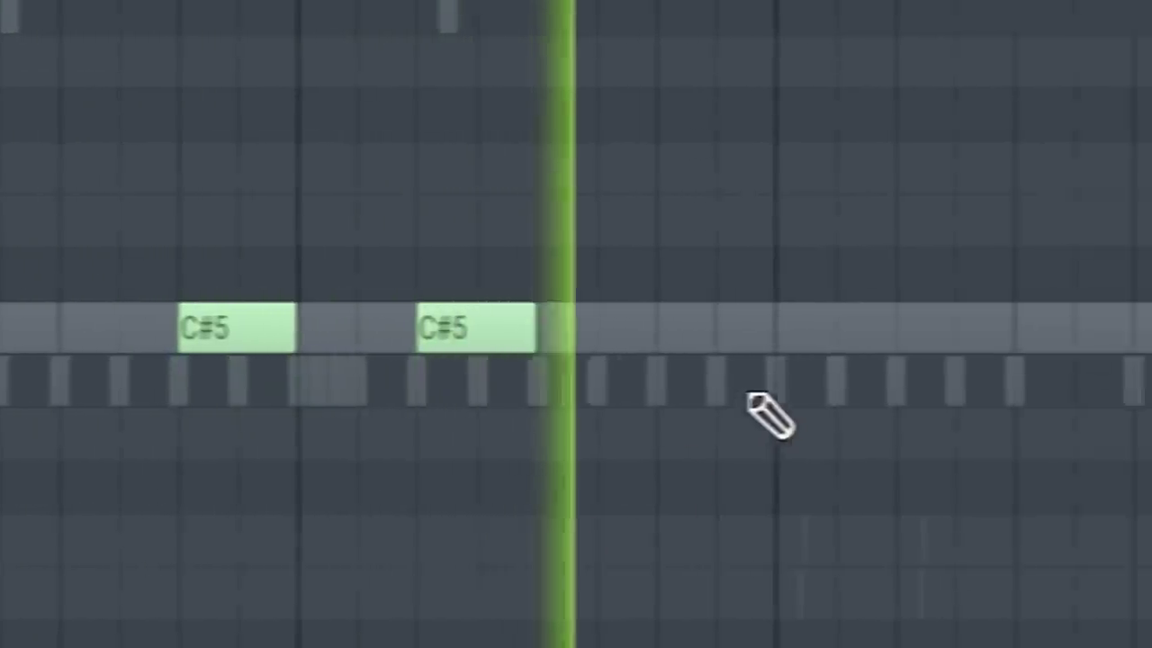
pyautogui.click(585, 329)
pyautogui.press('space')
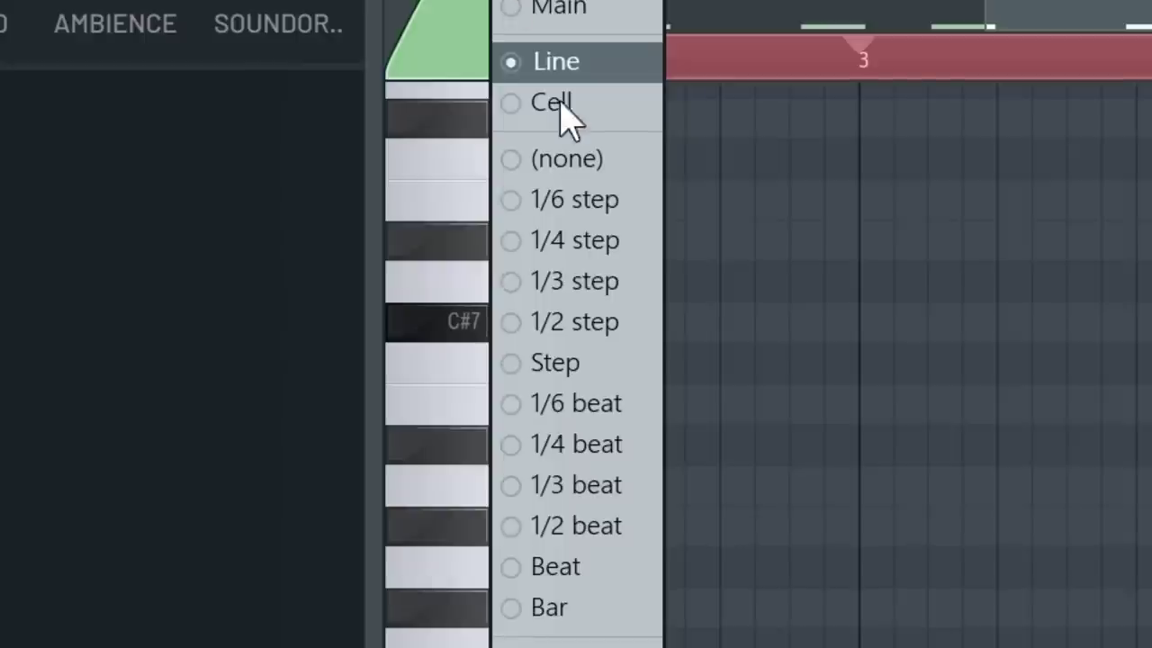
# Step: Set the snap to Cell, complete the C#5 808 line with A5 and G#5 accents, and place C#6 notes for the second 808
pyautogui.click(560, 102)
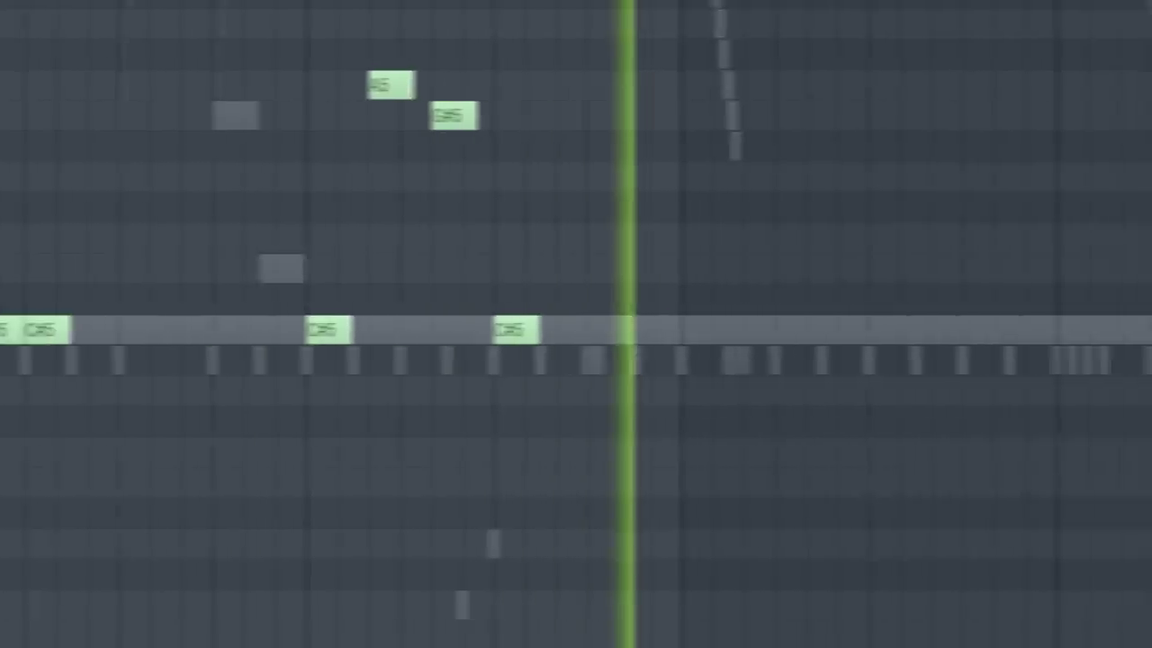
pyautogui.scroll(-3, 588, 45)
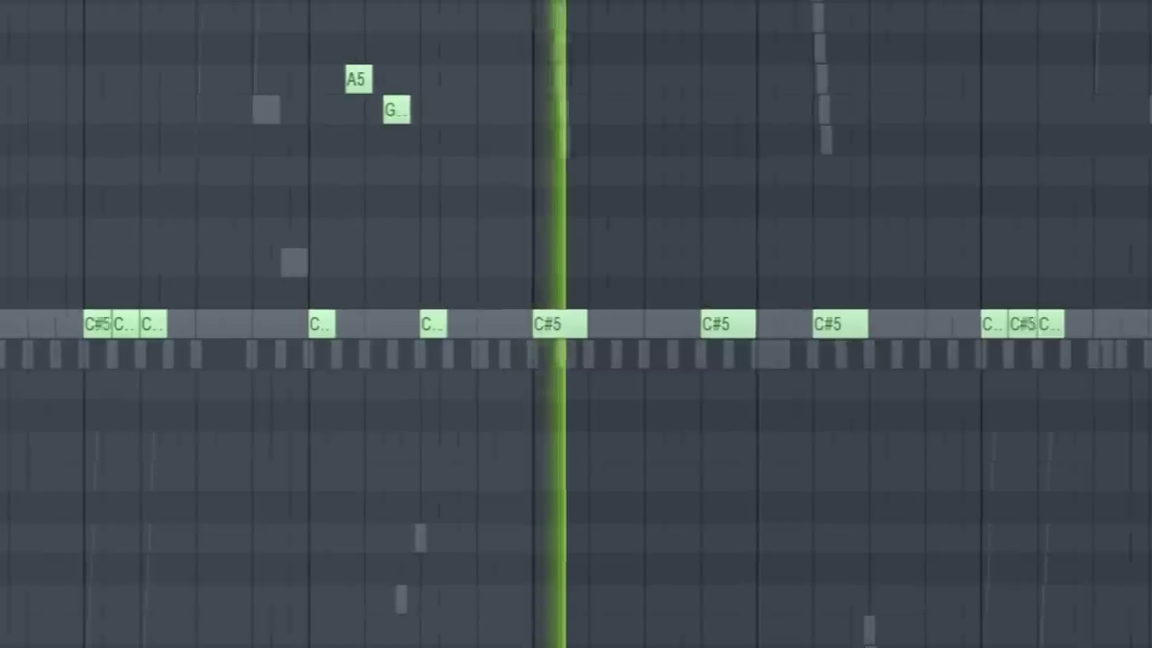
pyautogui.scroll(5, 589, 46)
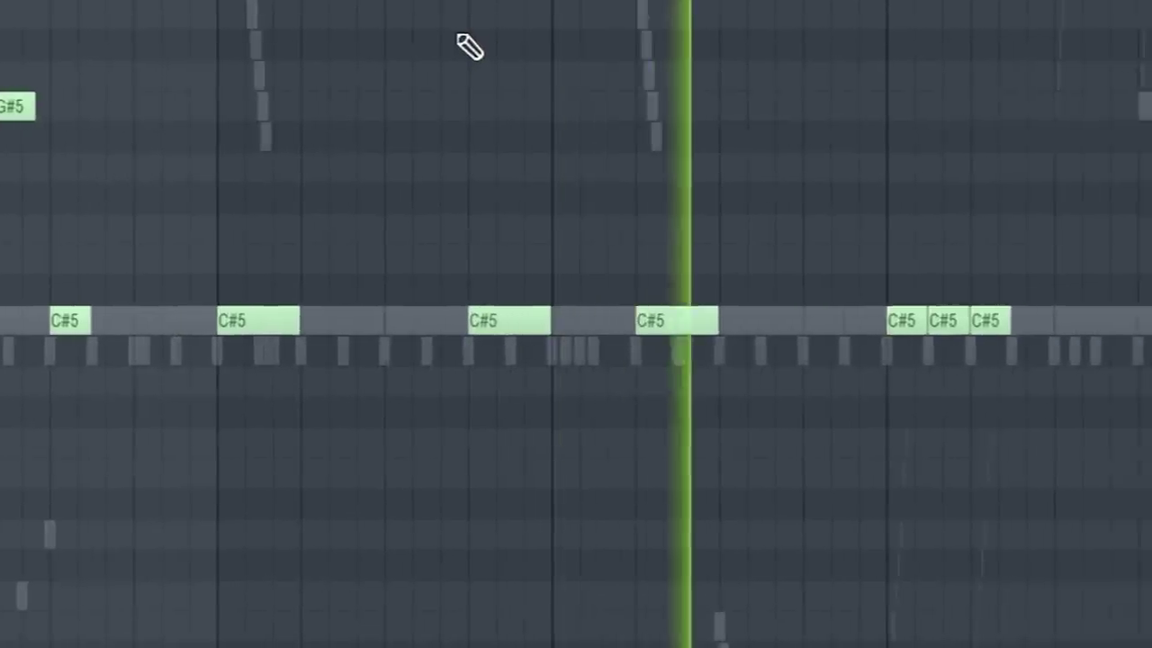
pyautogui.scroll(-1, 441, 46)
pyautogui.scroll(-1, 279, 40)
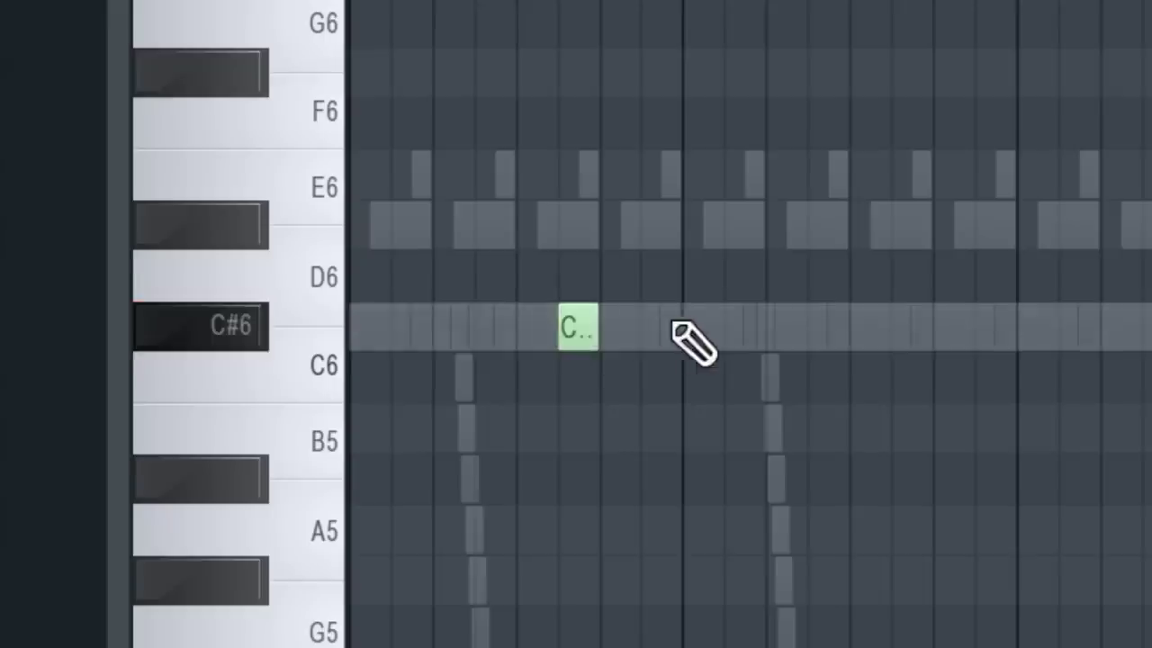
pyautogui.click(684, 329)
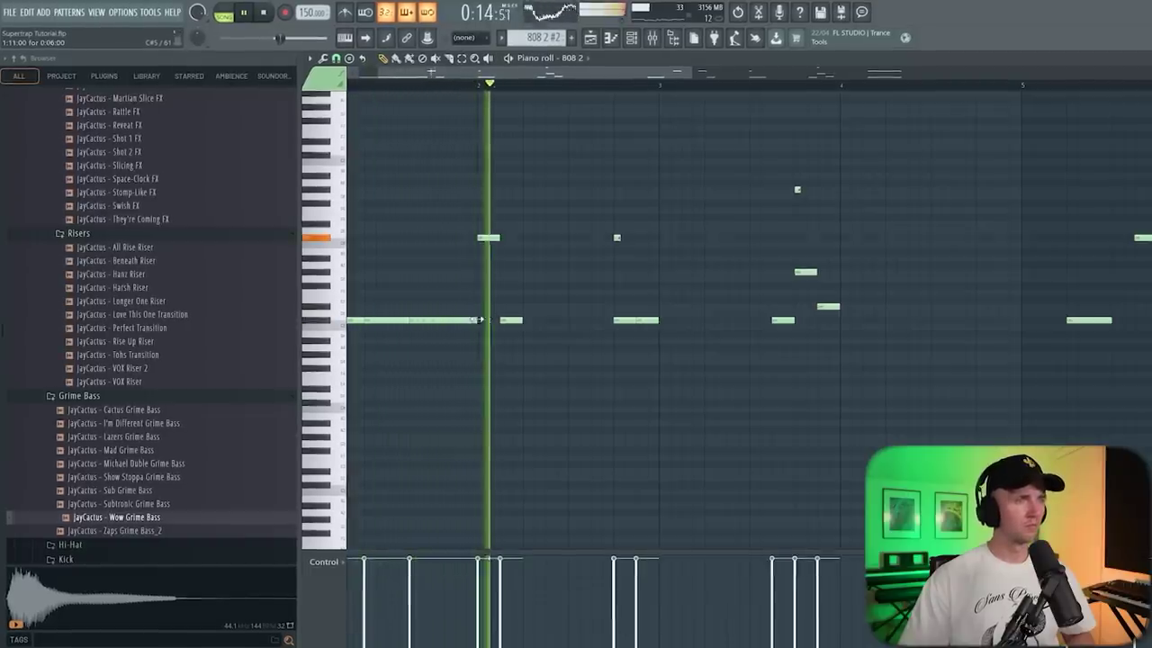
# Step: Extend the second 808's line through bars 1 to 3, adding a low slide late in bar 1 and high slides in bar 2
pyautogui.scroll(1, 511, 320)
pyautogui.scroll(-1, 482, 303)
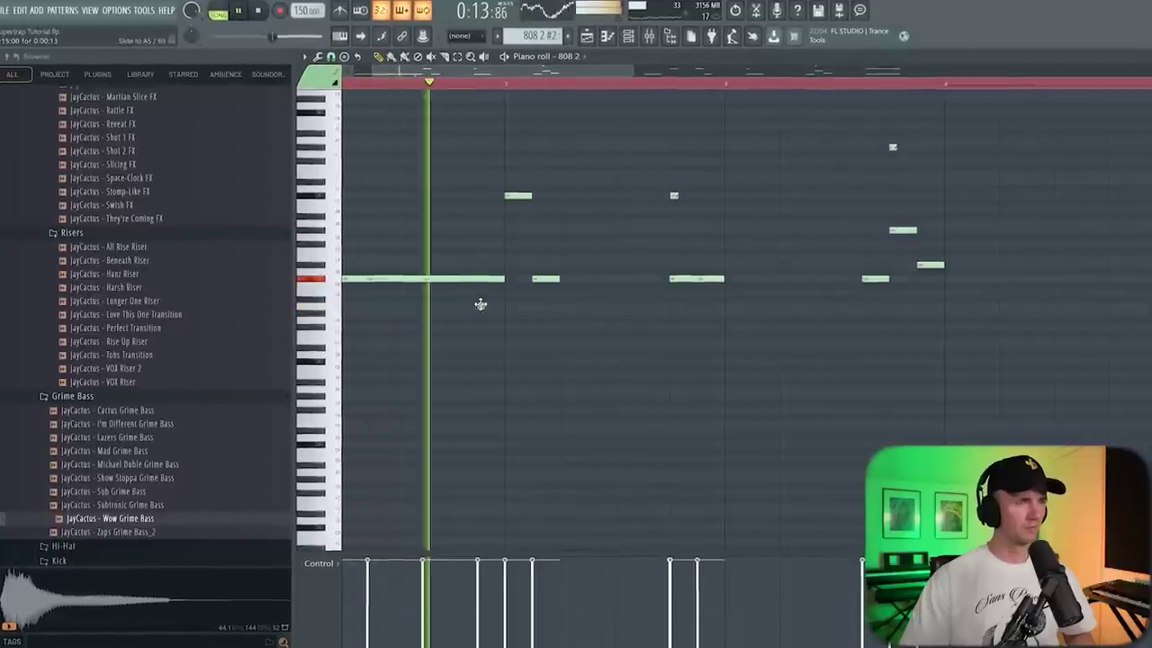
pyautogui.scroll(-1, 581, 317)
pyautogui.scroll(1, 579, 132)
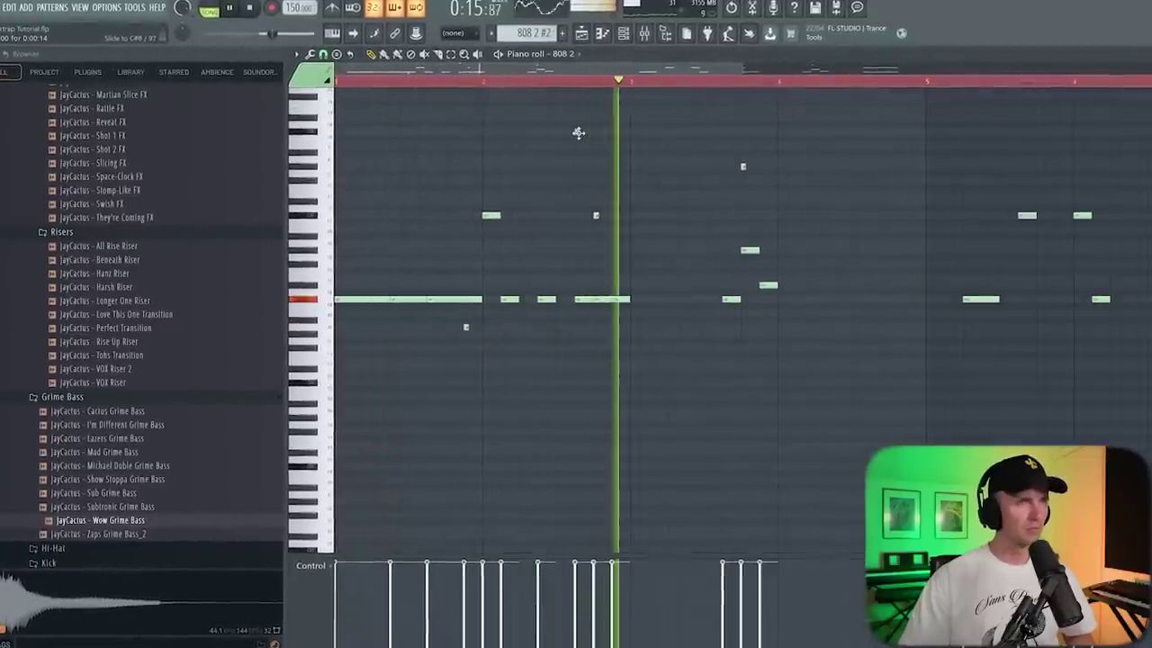
pyautogui.scroll(4, 579, 132)
pyautogui.scroll(-1, 580, 387)
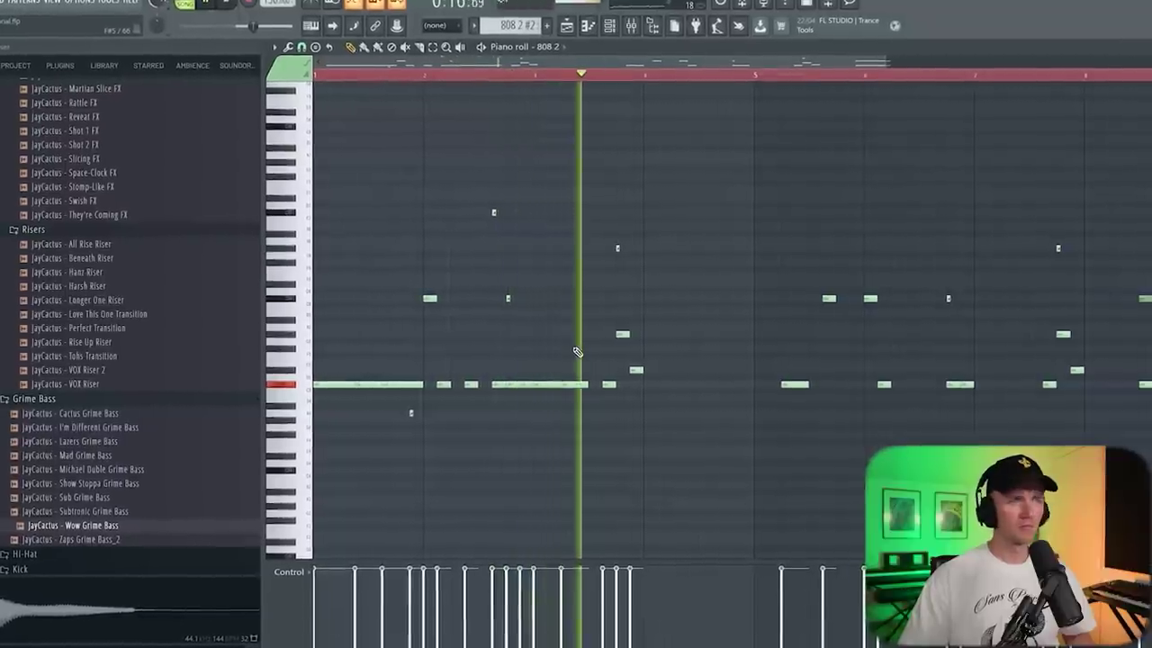
# Step: Rework the second 808's notes late in bar 3 with a lower pair and short slides, and place two higher notes in bar 4
pyautogui.scroll(4, 585, 333)
pyautogui.scroll(-3, 608, 338)
pyautogui.click(609, 300)
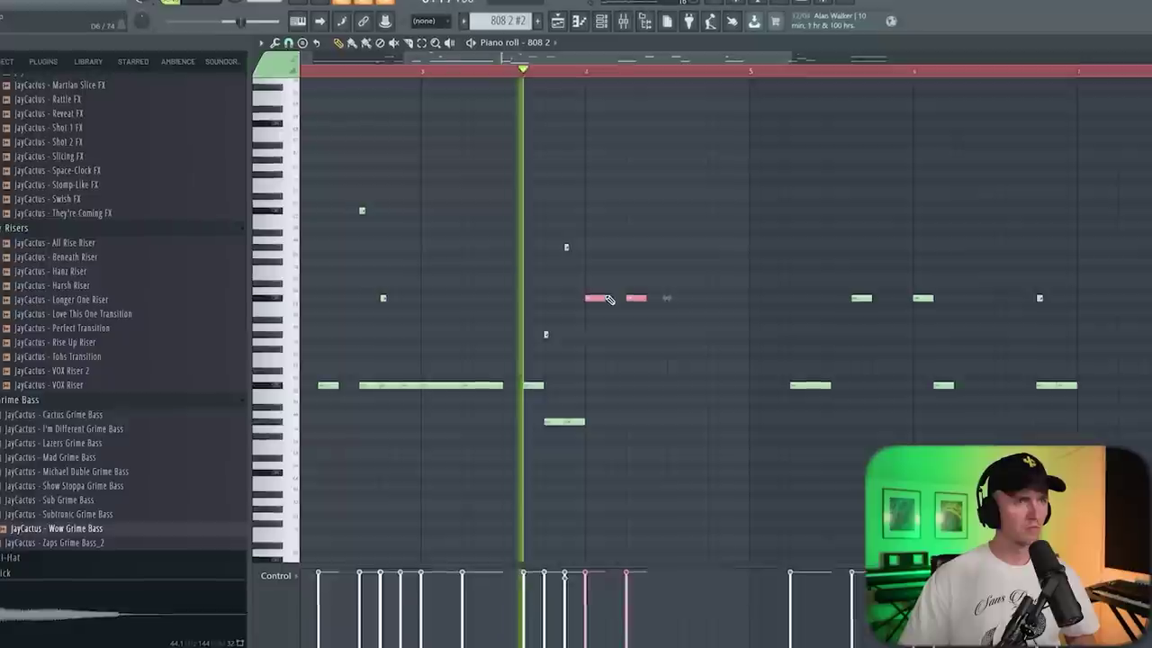
pyautogui.doubleClick(601, 297)
pyautogui.press('Escape')
# Step: Fill bars 5 to 8 of the second 808's pattern with a copy of the first four bars
pyautogui.scroll(-3, 621, 234)
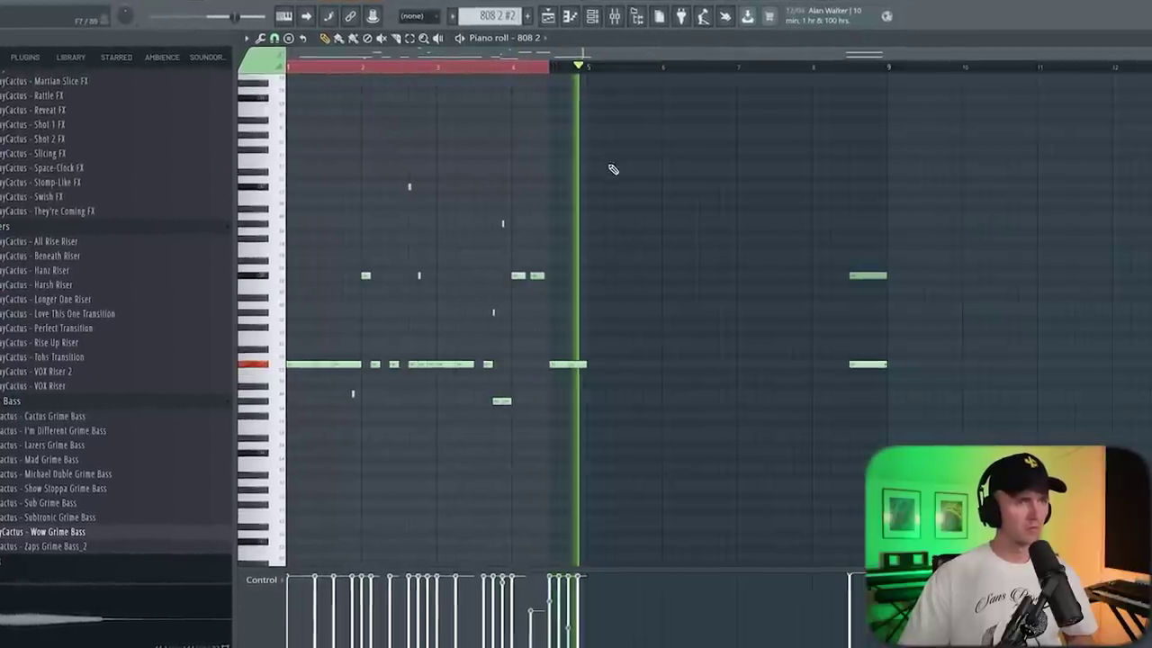
pyautogui.moveTo(278, 364); pyautogui.dragTo(307, 363)
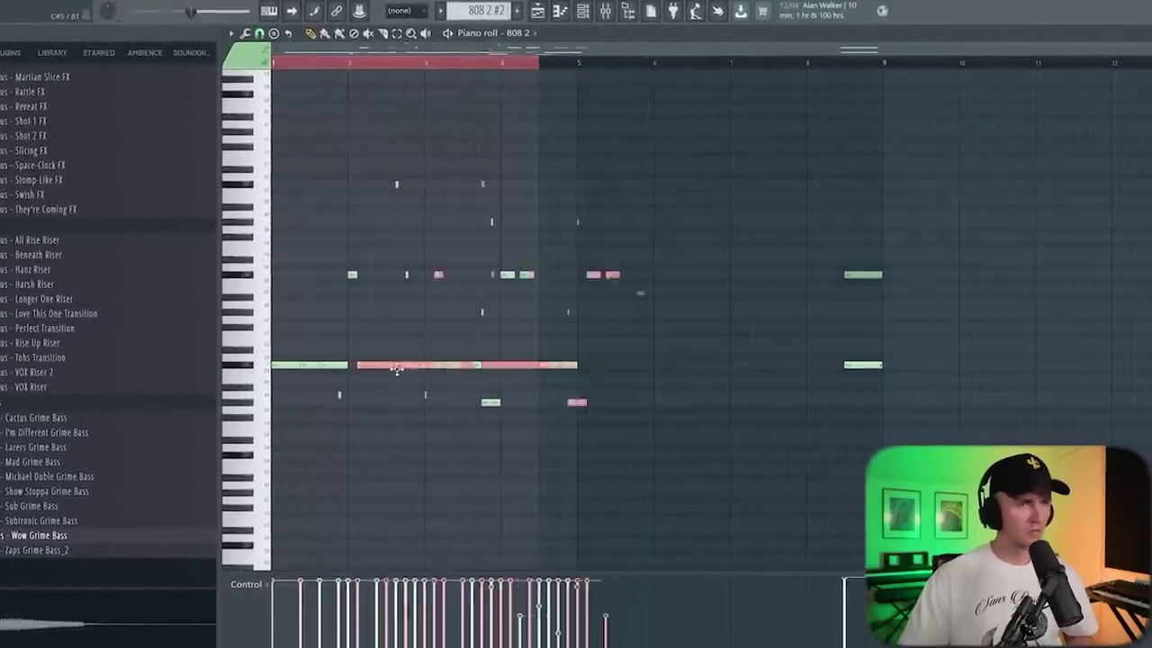
pyautogui.click(572, 158)
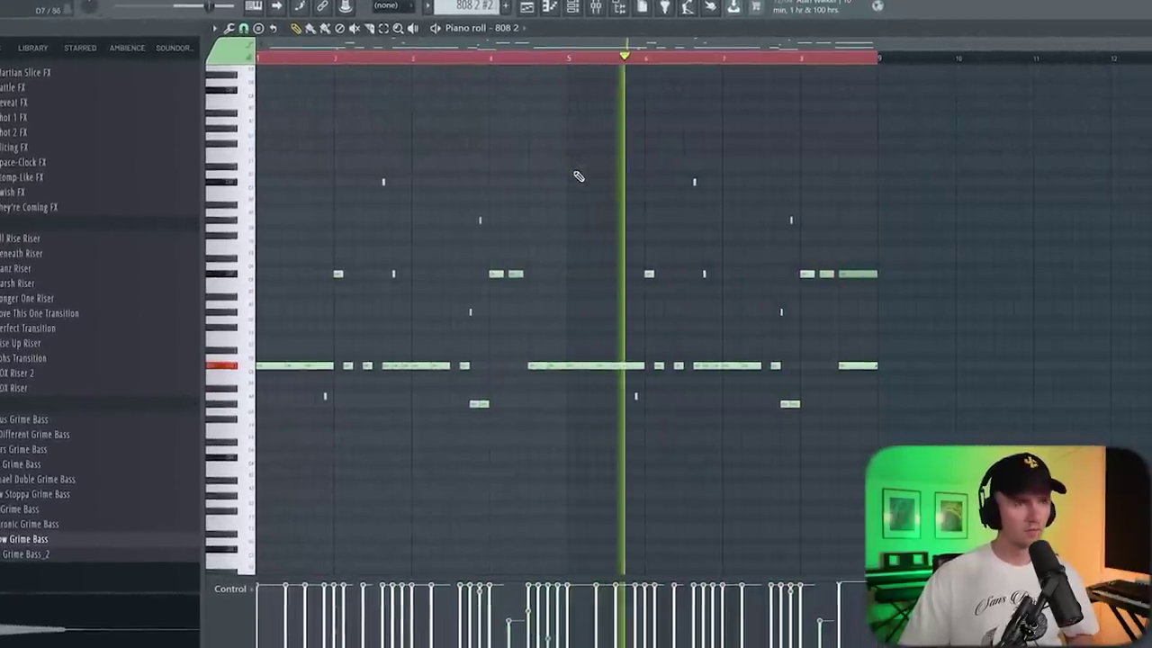
# Step: Vary the copied 808 line in bar 7 by extending its base notes and adding short slide notes above them
pyautogui.scroll(3, 689, 246)
pyautogui.click(635, 256)
pyautogui.moveTo(635, 267); pyautogui.dragTo(636, 251)
pyautogui.scroll(-2, 818, 301)
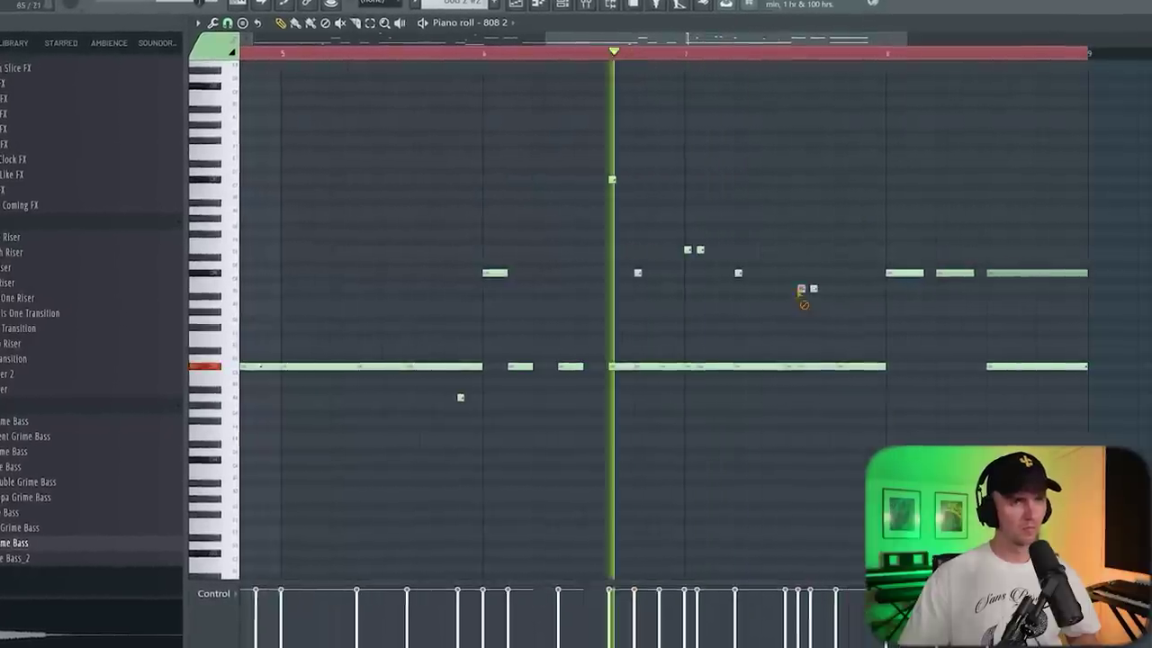
# Step: Replace the 808 notes in the second half of bar 7 with a higher note, slides and a low pair, and add a high note in bar 8
pyautogui.press('space')
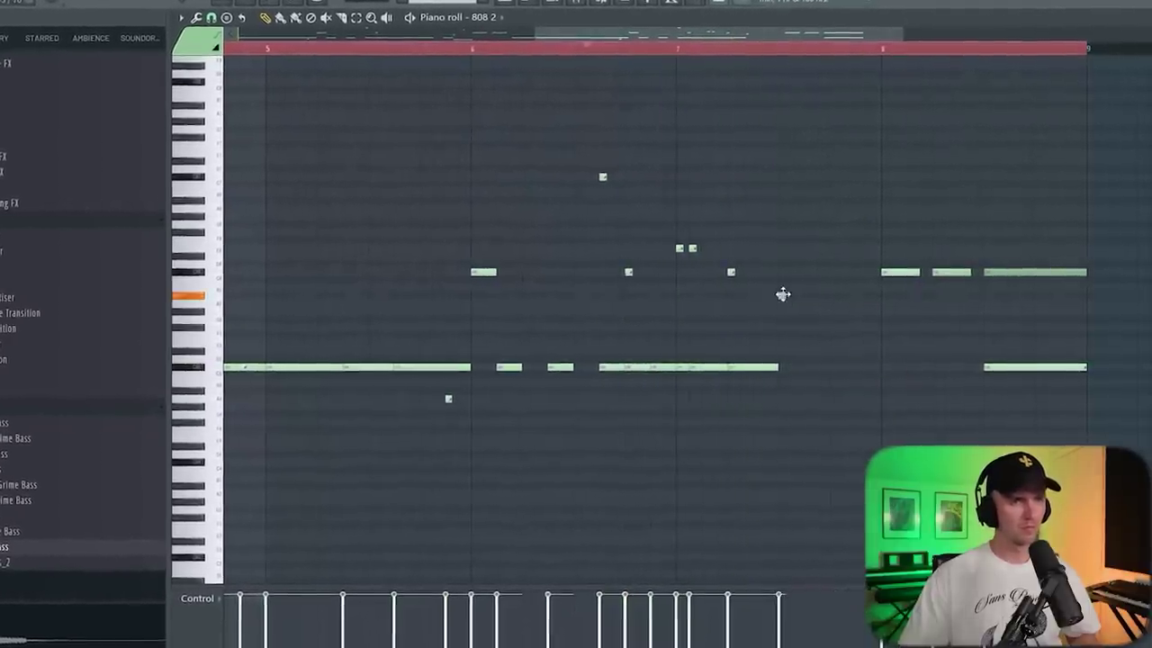
pyautogui.scroll(-2, 657, 110)
pyautogui.press('space')
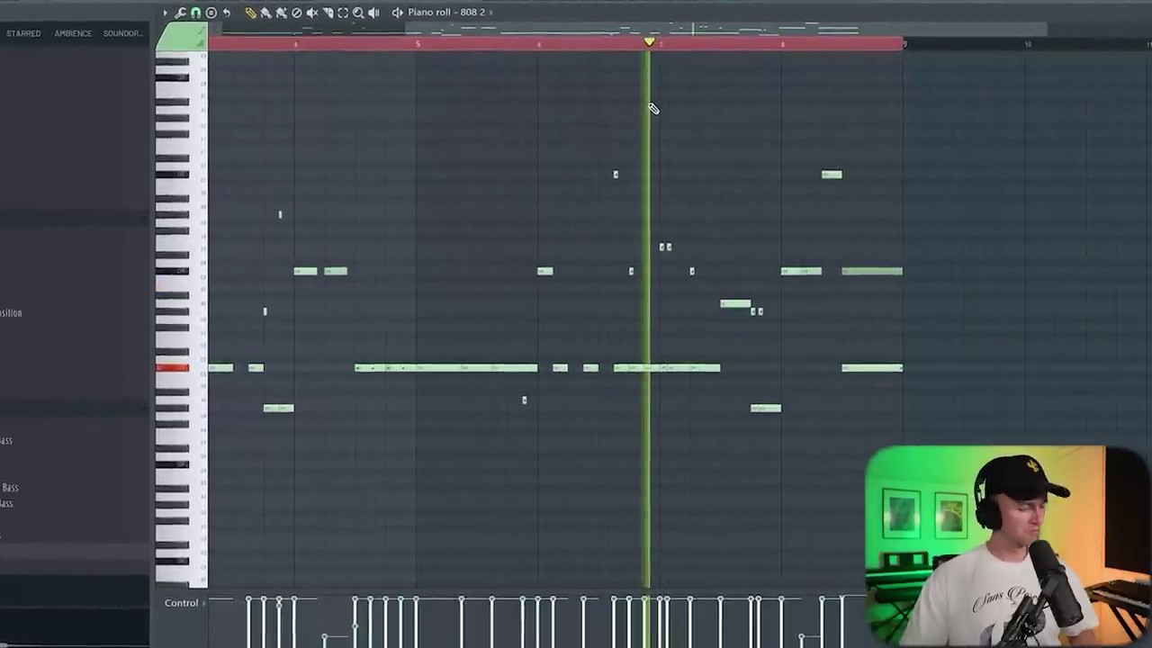
pyautogui.scroll(-2, 651, 108)
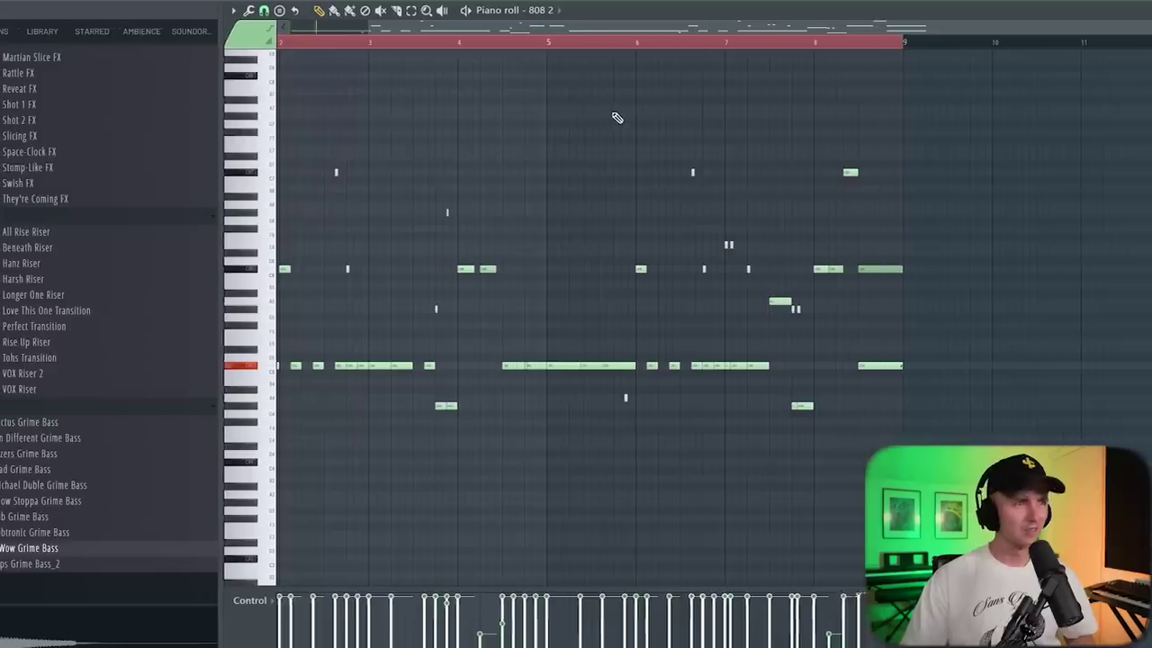
# Step: Move all the 808, kick and percussion clips on Tracks 14 to 18 eight bars earlier in the playlist, starting at bar 9
pyautogui.press('F5')
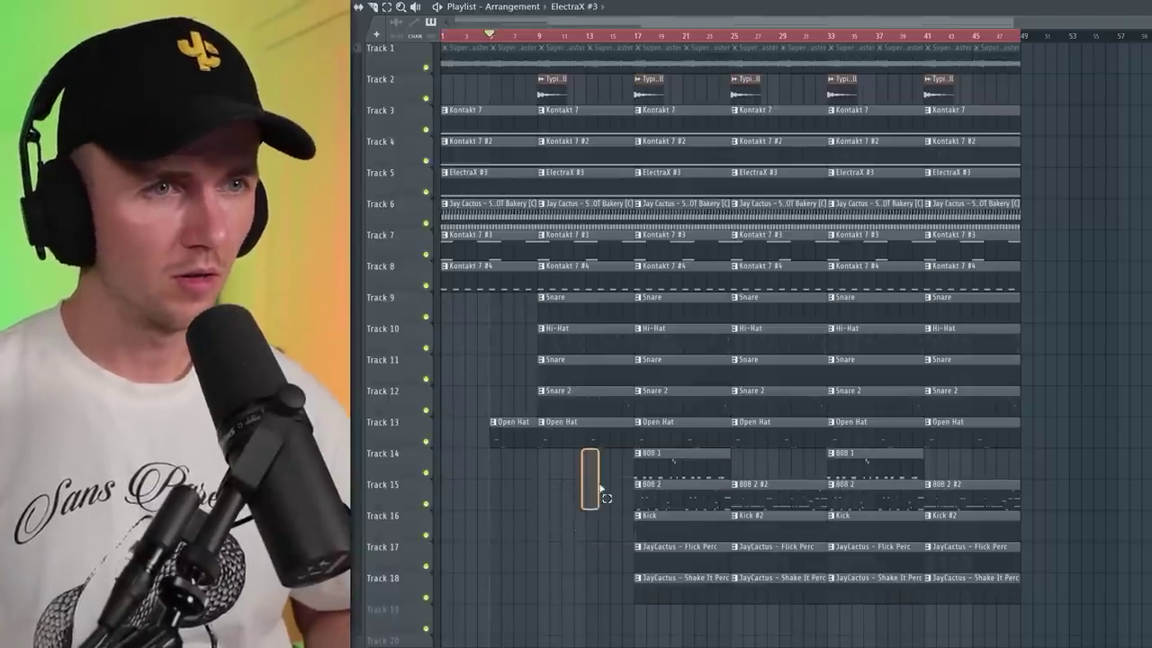
pyautogui.moveTo(601, 495); pyautogui.dragTo(1017, 598)
pyautogui.moveTo(668, 496); pyautogui.dragTo(581, 489)
pyautogui.click(512, 484)
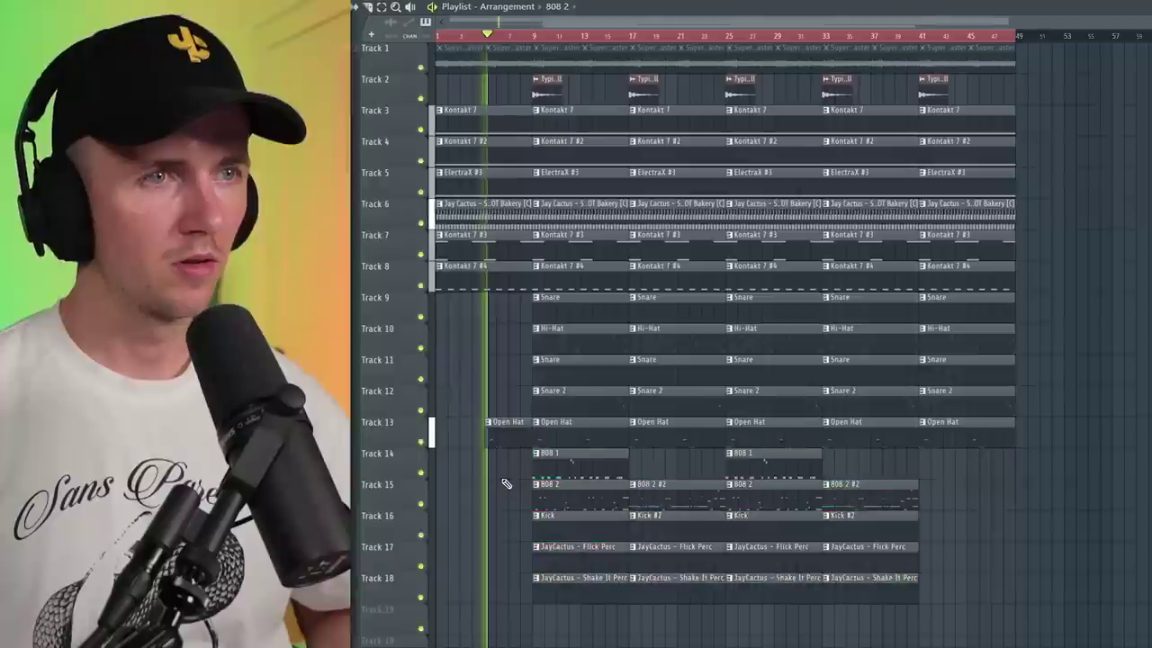
# Step: Slice the 808 clips in the section starting at bar 9 and the drum and 808 clips near bar 28 to create drop-outs
pyautogui.scroll(5, 507, 484)
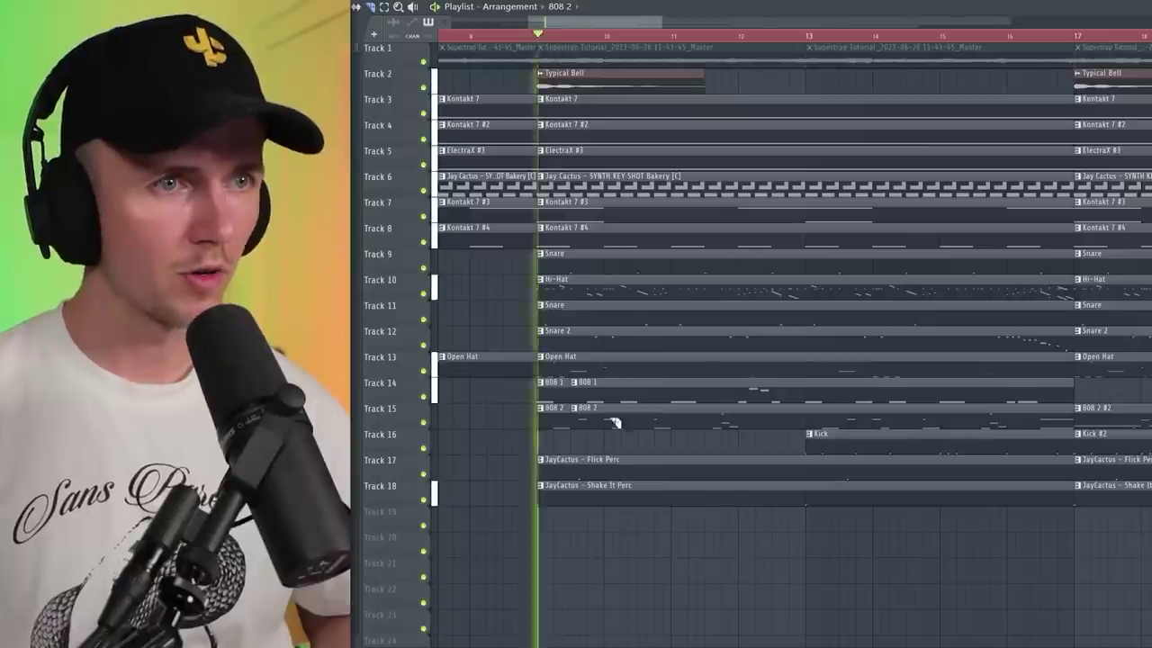
pyautogui.moveTo(615, 423); pyautogui.dragTo(608, 426)
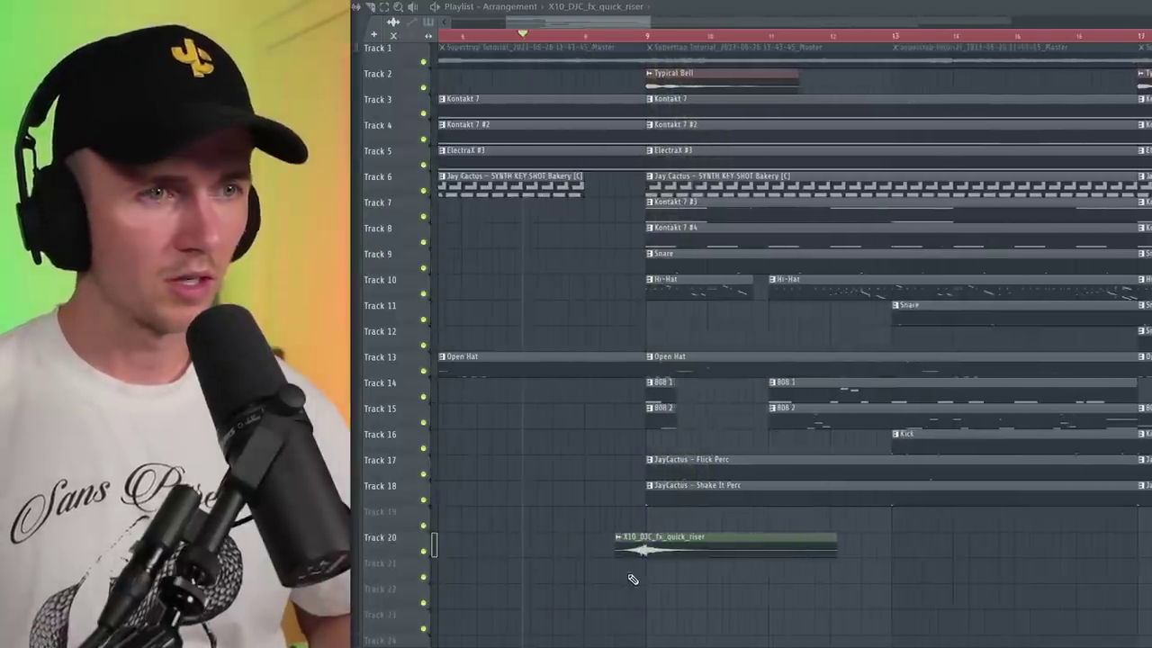
pyautogui.scroll(6, 635, 617)
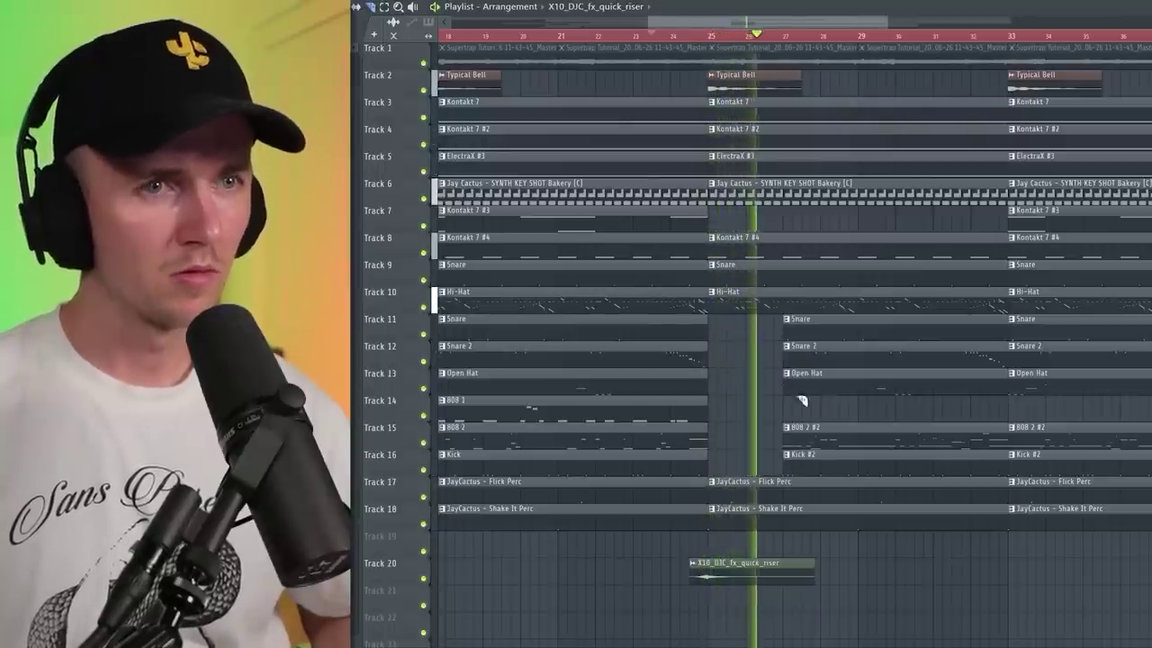
pyautogui.moveTo(826, 345); pyautogui.dragTo(866, 472)
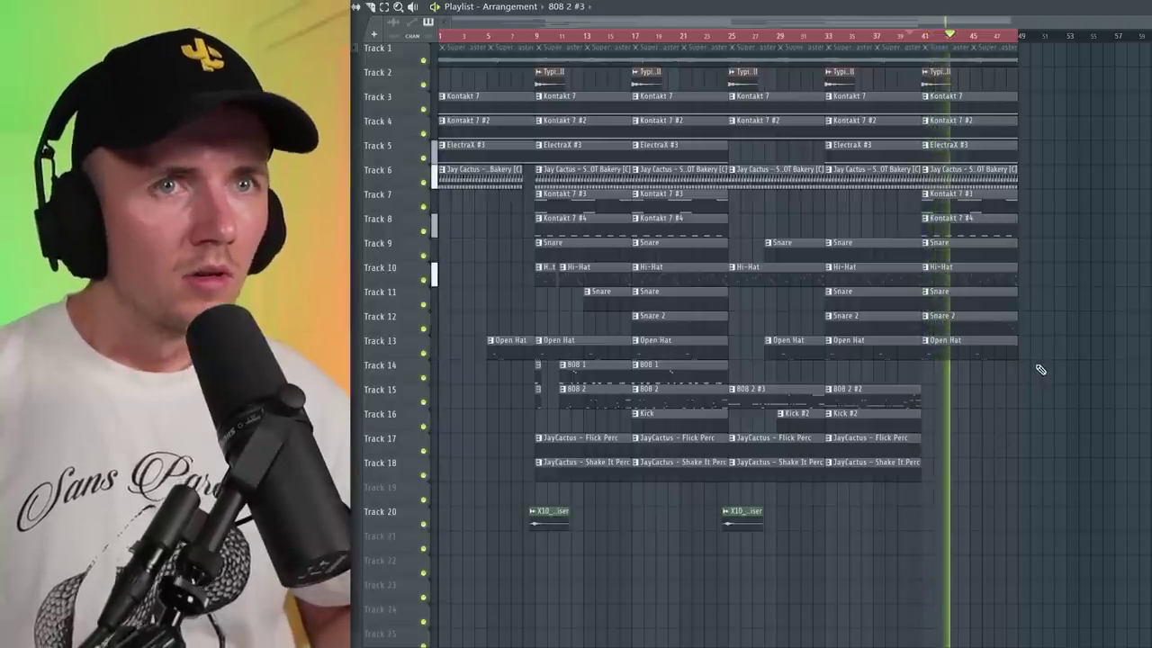
# Step: Play the arrangement from bar 41 and add a second one-bar note at bar 5 of the Grime Bass pattern
pyautogui.doubleClick(928, 37)
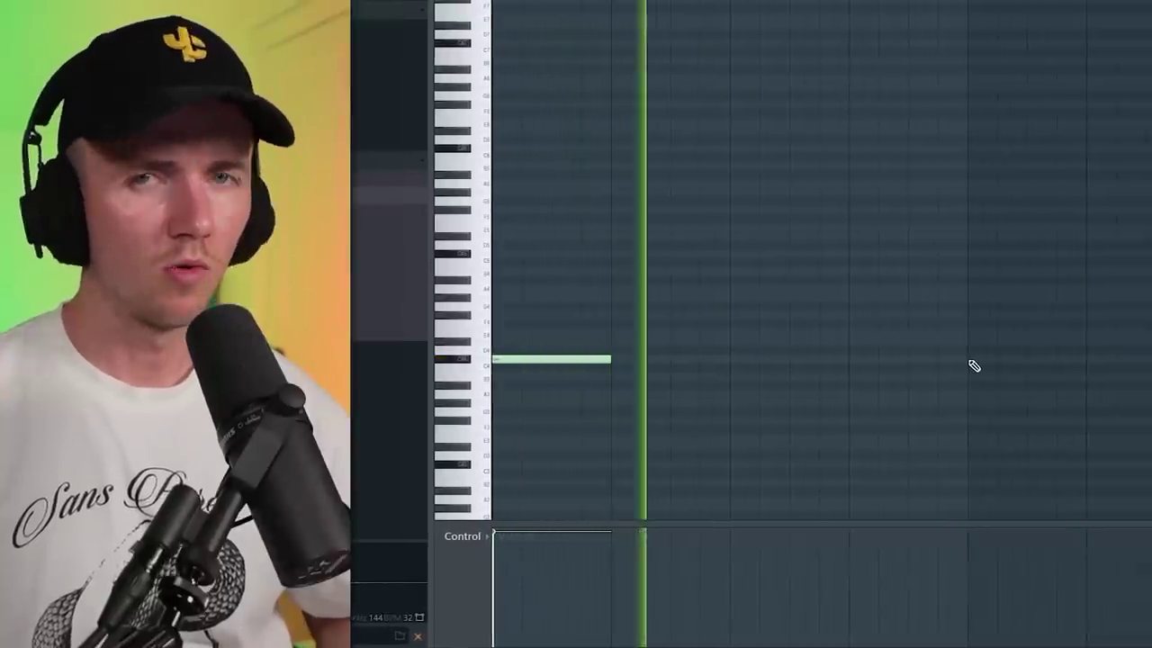
pyautogui.click(988, 360)
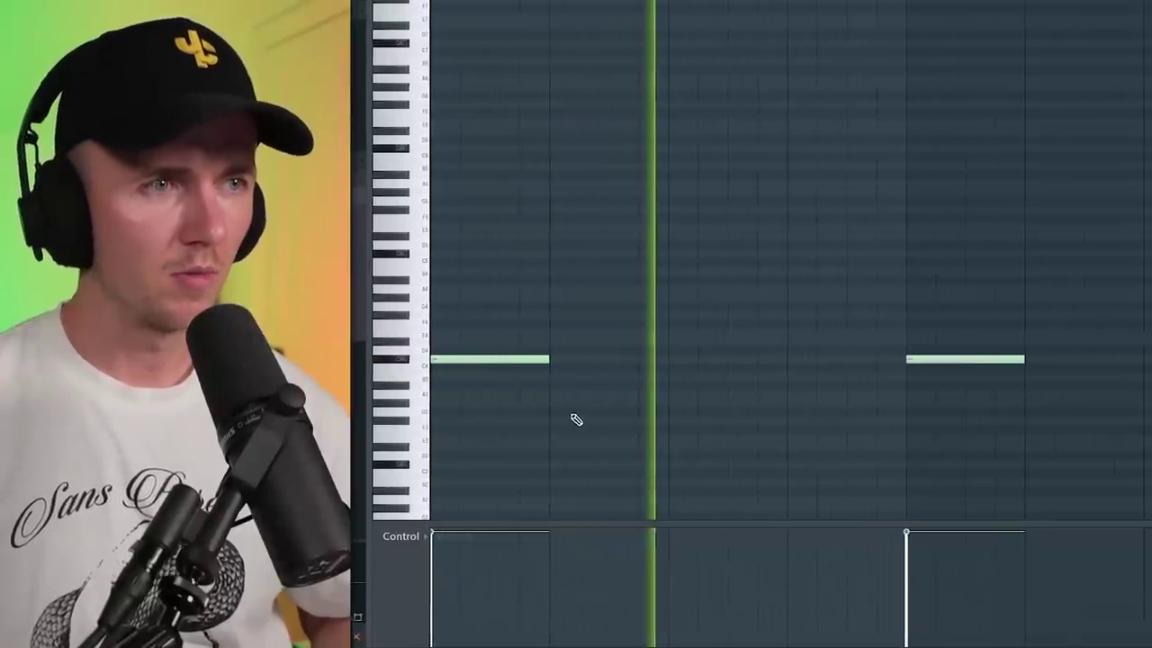
# Step: Play the full arrangement from the beginning and review the intro leading into bar 9
pyautogui.press('space')
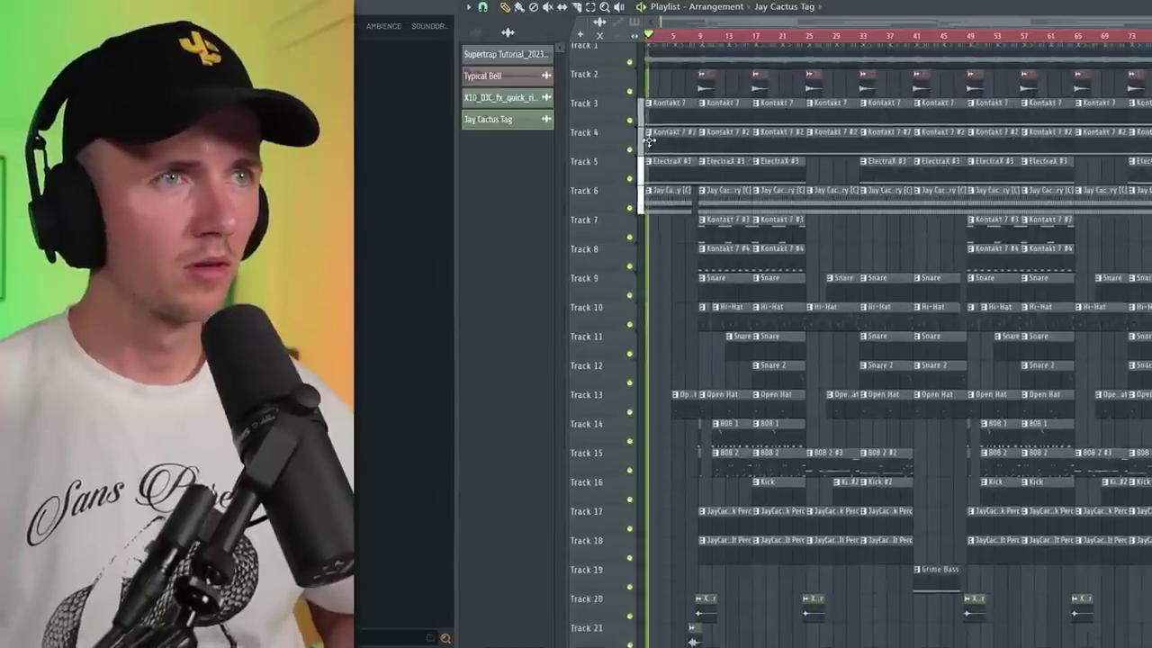
pyautogui.scroll(5, 635, 262)
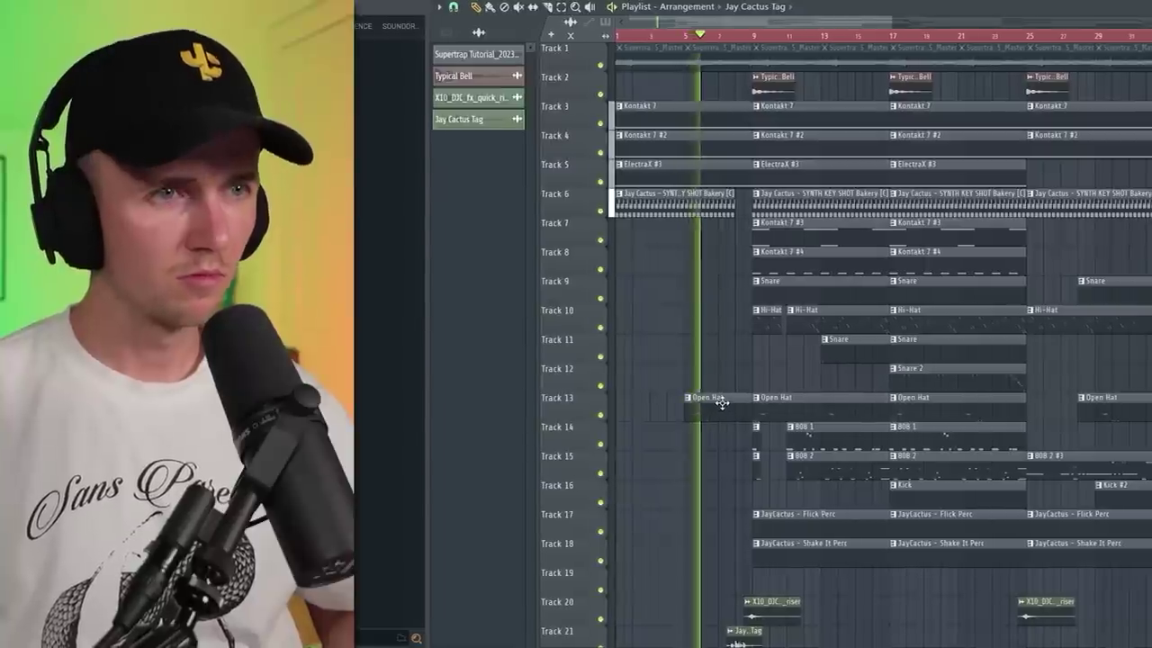
pyautogui.scroll(-1, 717, 403)
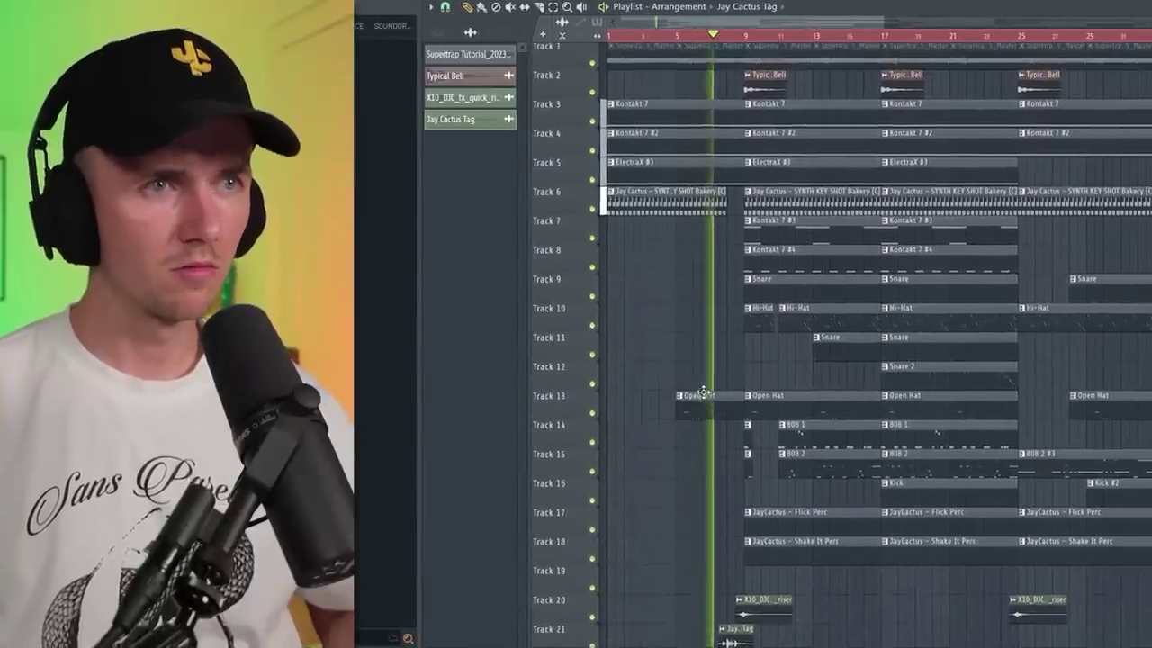